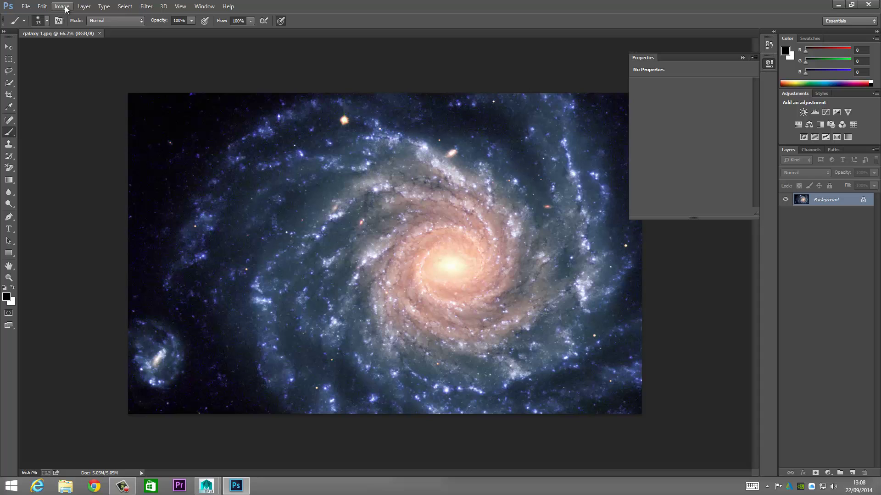
Desaturate the galaxy image's Background layer to black and white.
left_click(63, 7)
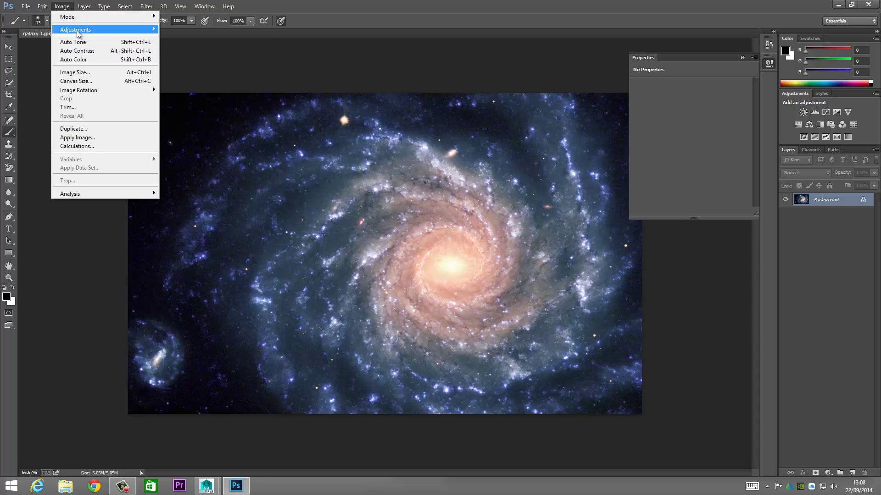
mouse_move(78, 30)
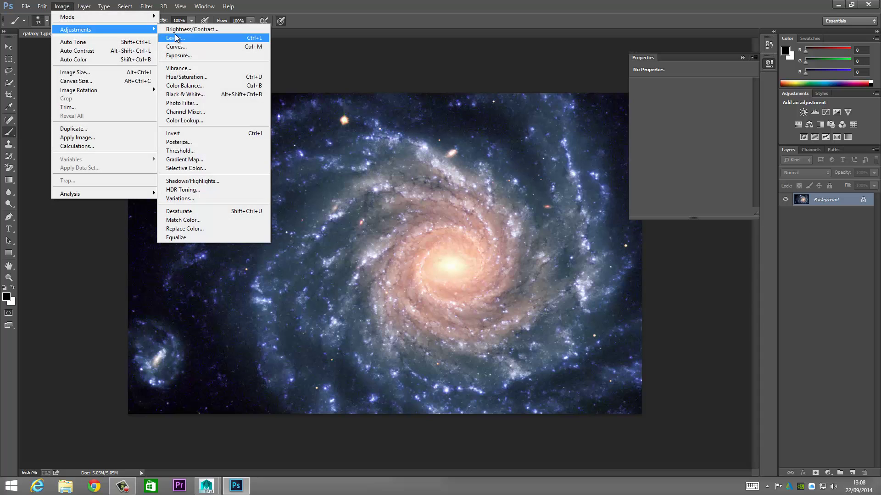
left_click(187, 213)
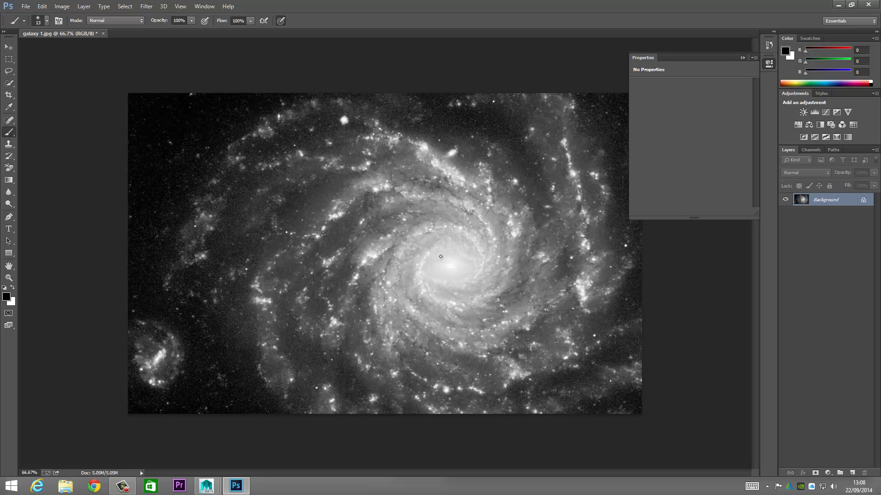
Add a Brightness/Contrast adjustment layer above the galaxy image with brightness 150 and contrast 100.
left_click(803, 112)
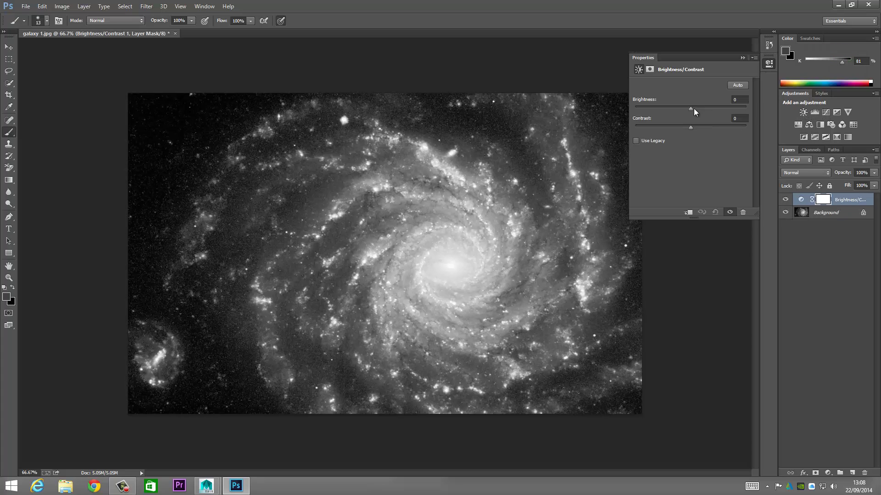
left_click_drag(690, 109, 750, 108)
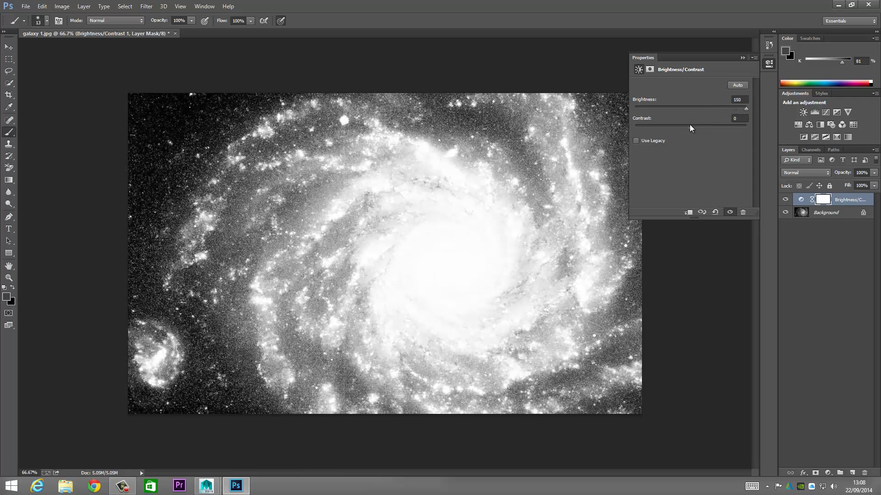
left_click_drag(691, 129, 747, 120)
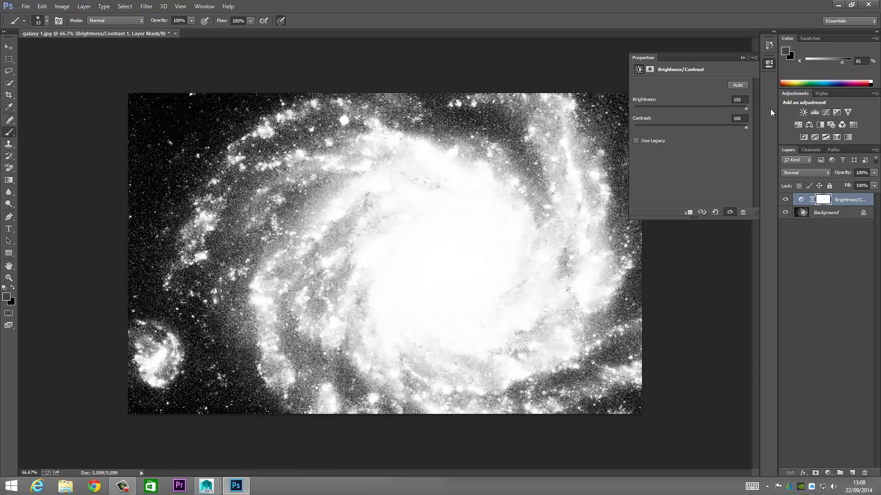
Add a Curves adjustment layer and pull the RGB curve's middle down steeply toward the highlights to crush the dark tones.
left_click(826, 112)
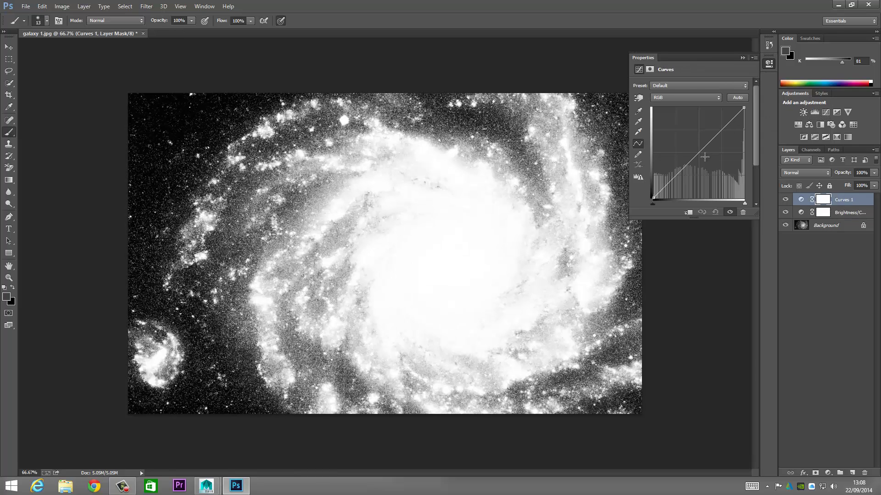
left_click_drag(685, 164, 733, 176)
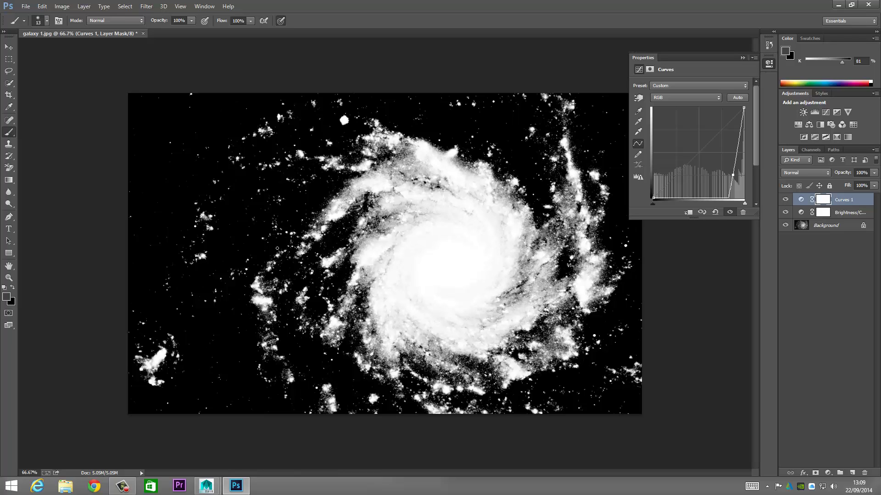
left_click(742, 58)
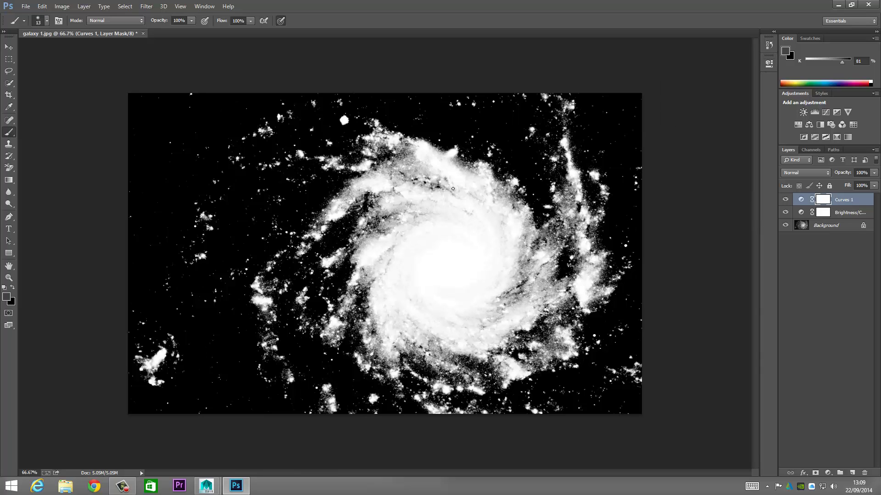
Save the layered image to the Desktop as a Photoshop file named galaxy bw, with Maximize Compatibility on.
left_click(25, 7)
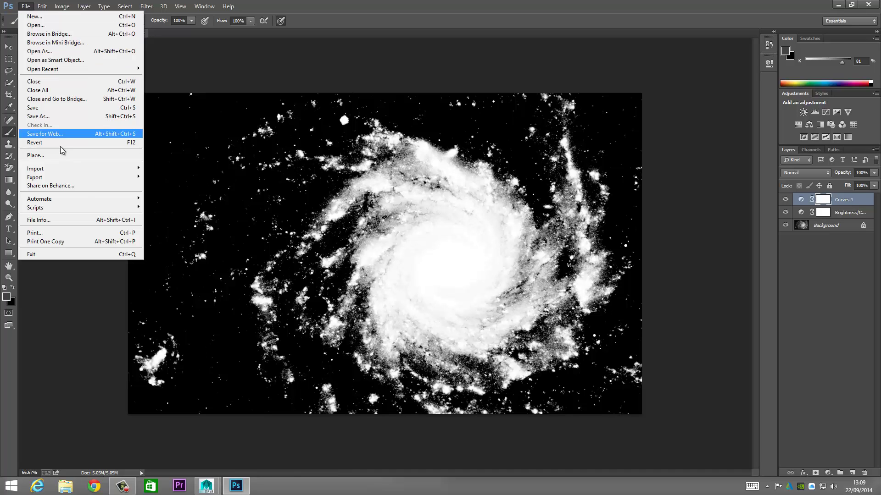
left_click(77, 118)
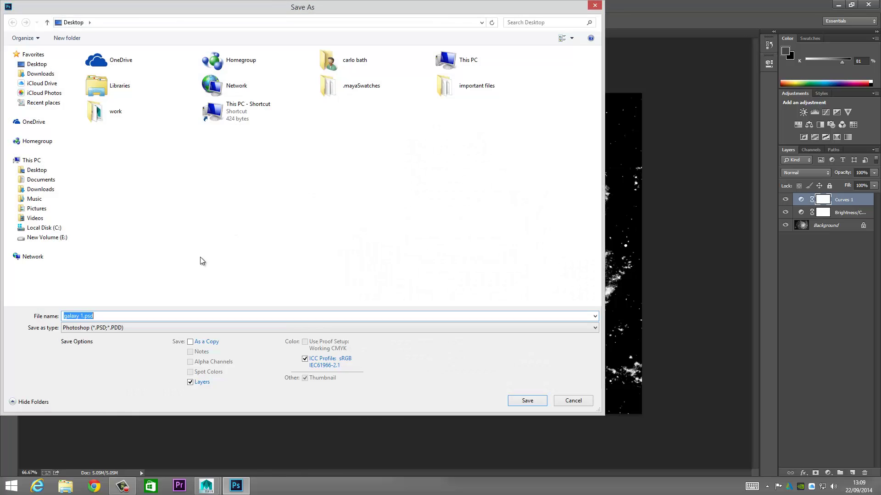
type("gala")
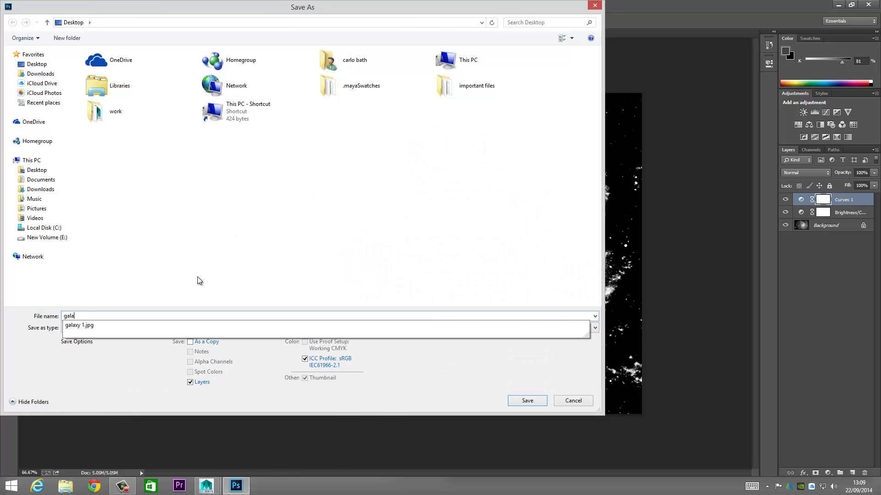
type("xy  bw")
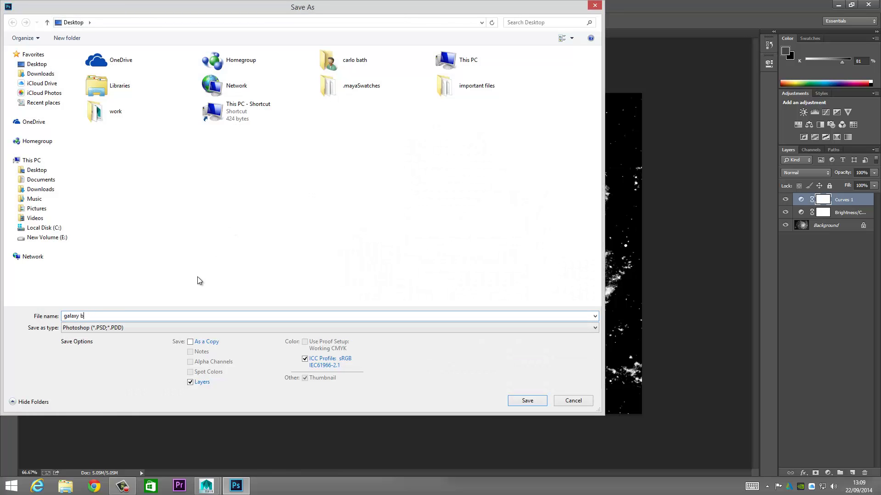
left_click(37, 68)
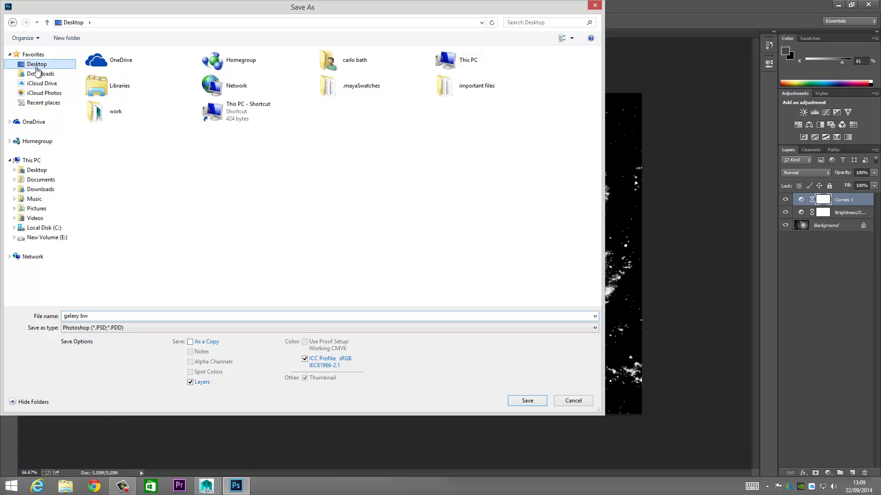
left_click(525, 402)
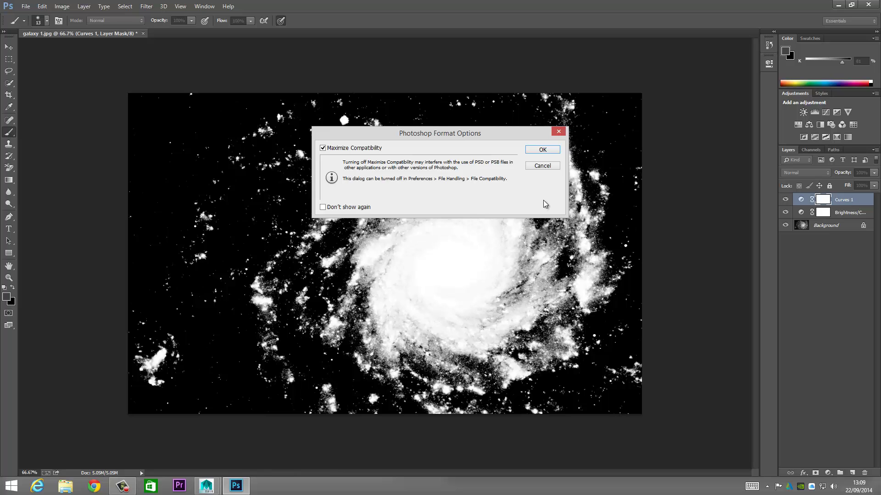
left_click(541, 150)
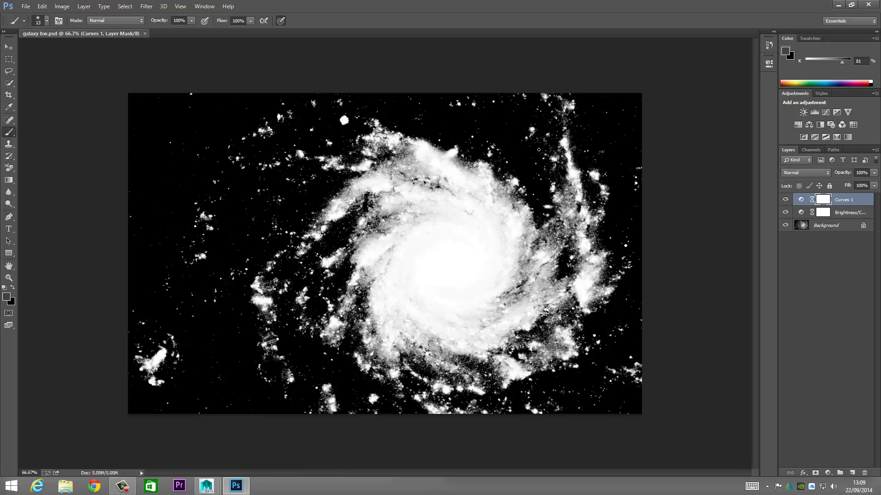
Check the desktop for the saved galaxy bw.psd and open it in Photoshop.
left_click(837, 5)
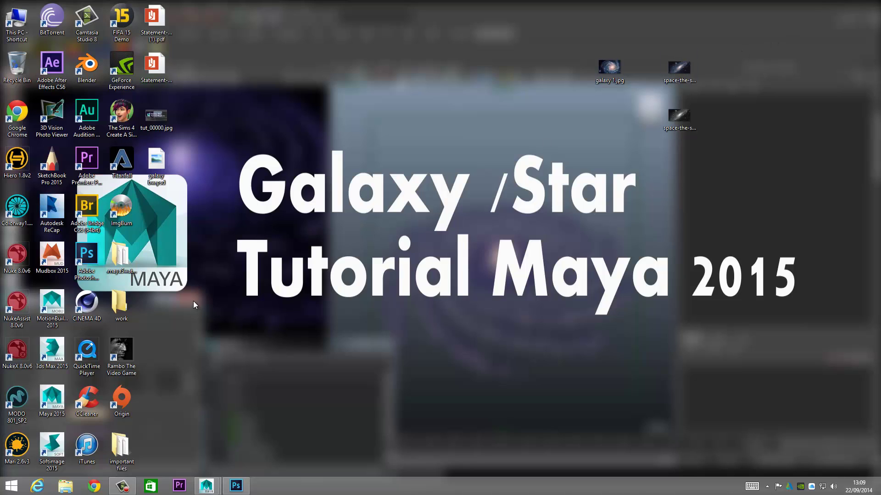
left_click(159, 163)
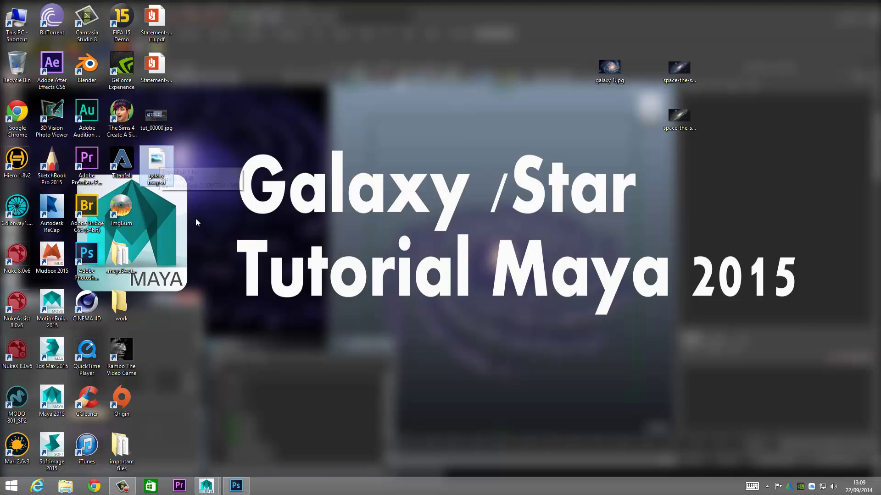
double_click(167, 185)
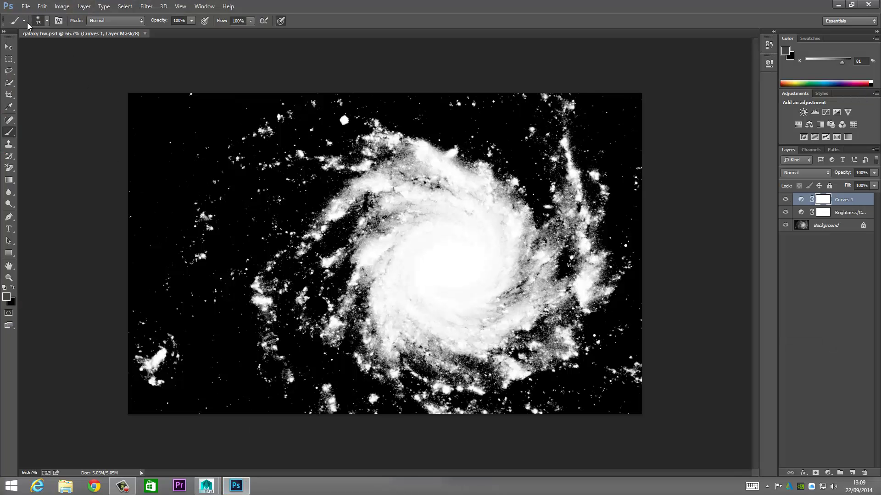
Save a JPEG copy named galaxy bw.jpg to the Desktop at maximum quality, and close Photoshop.
left_click(25, 6)
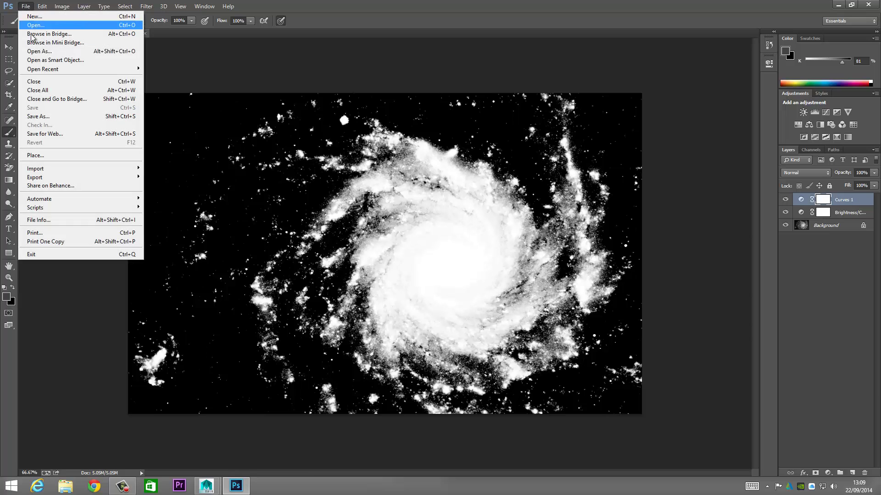
left_click(43, 118)
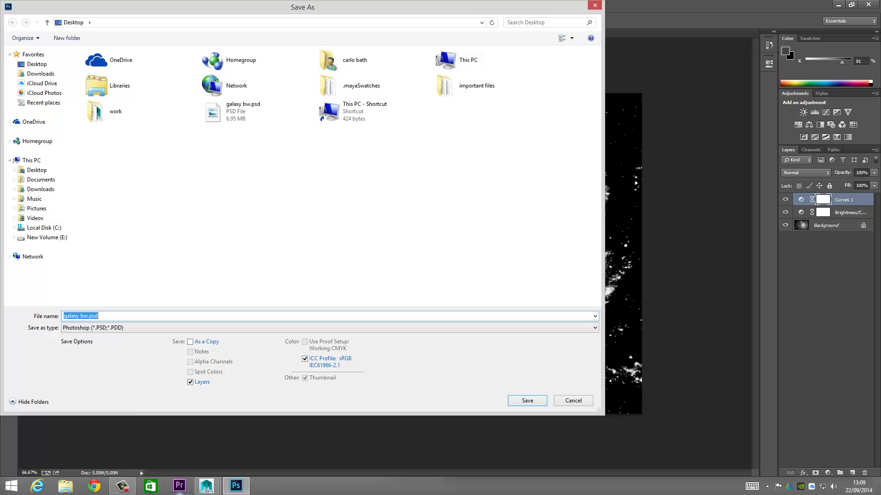
left_click(122, 486)
left_click(836, 447)
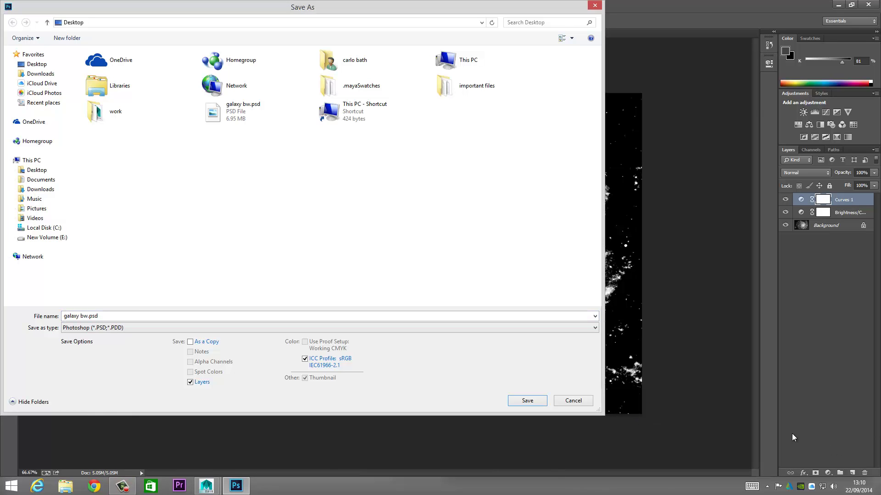
left_click(593, 326)
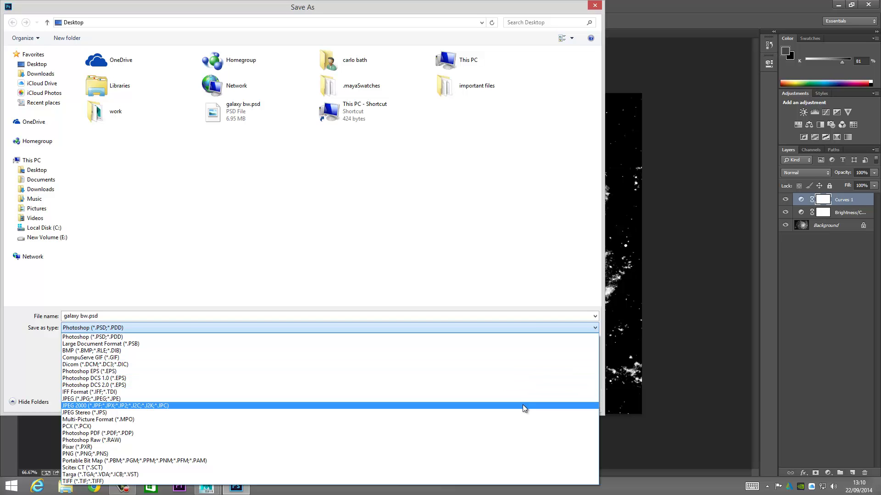
left_click(522, 398)
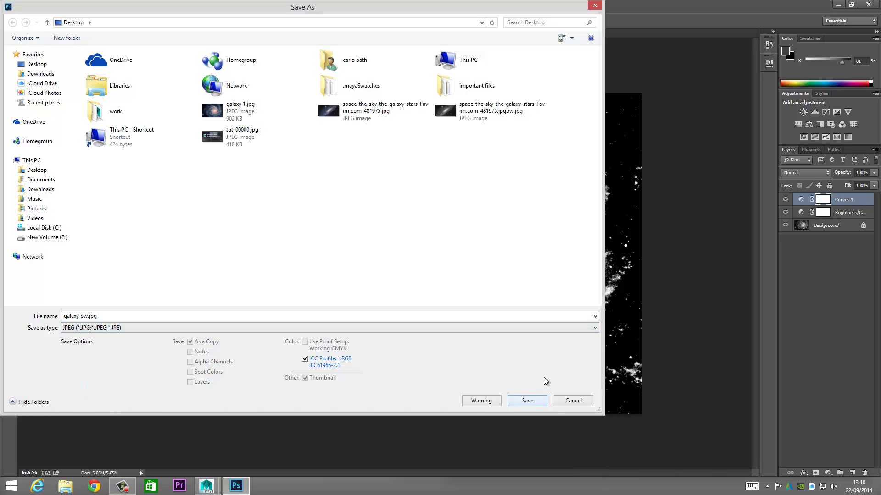
left_click(527, 401)
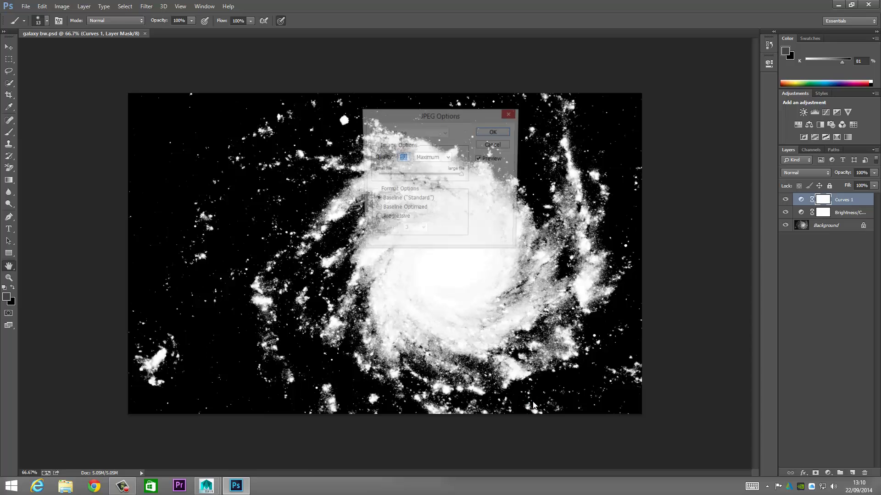
left_click(498, 133)
key("ctrl+z")
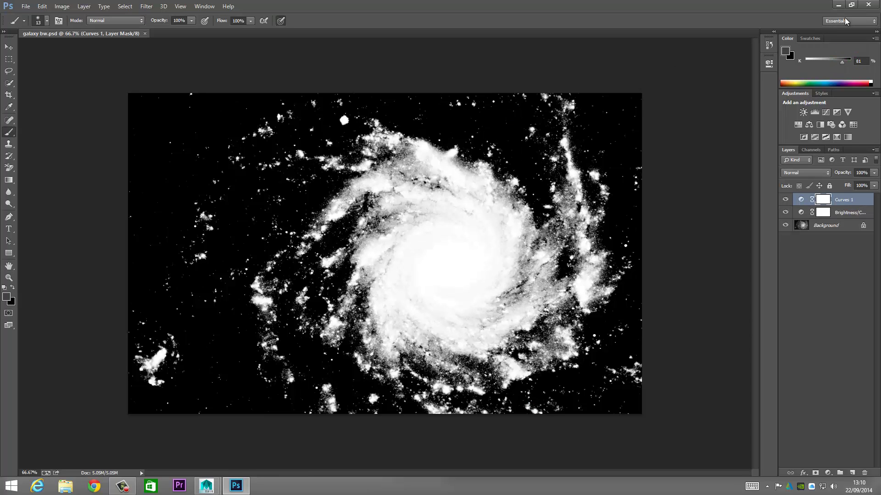
left_click(868, 5)
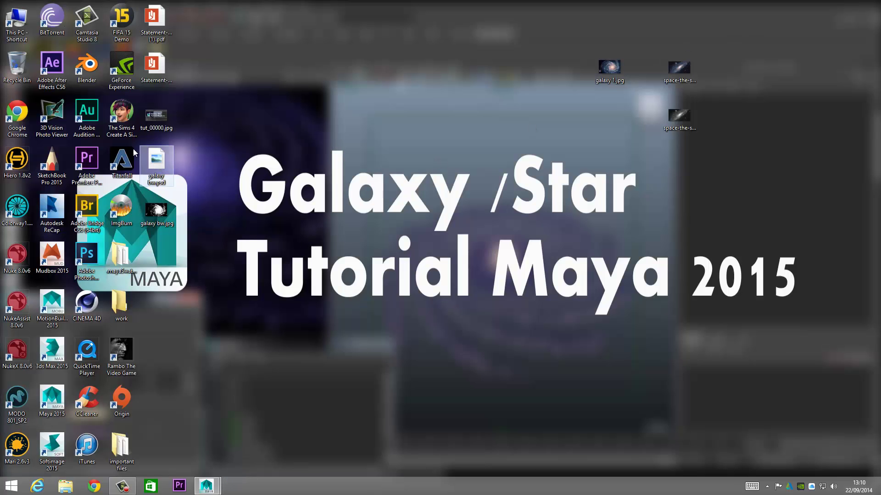
Move galaxy bw.psd to the Recycle Bin and place galaxy bw.jpg in the open area of the desktop.
left_click_drag(157, 163, 17, 66)
left_click_drag(157, 211, 471, 164)
Open galaxy bw.jpg in Windows Photo Viewer, examine the contrast of its core and spiral arms up close, and close the viewer.
double_click(470, 162)
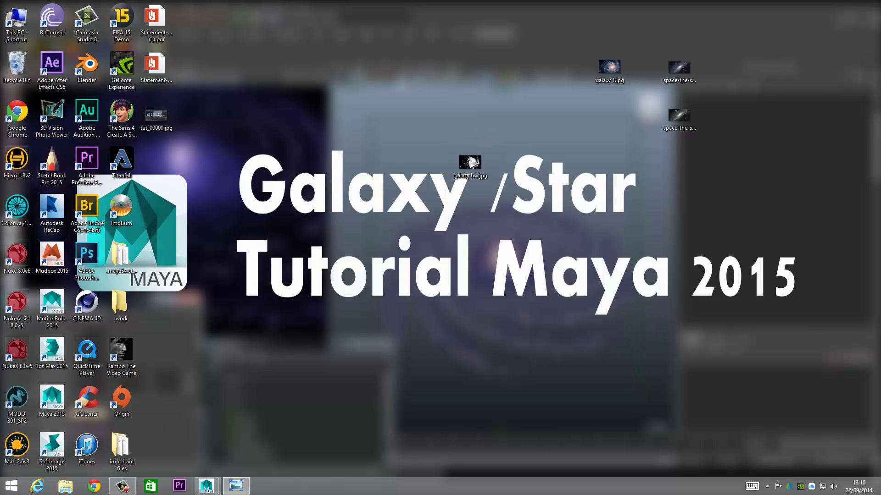
scroll(421, 241, "up", 3)
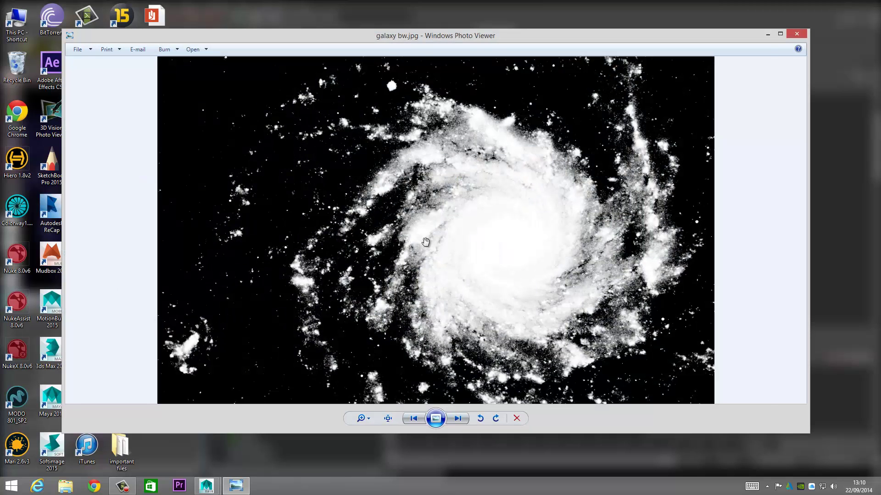
scroll(361, 181, "up", 2)
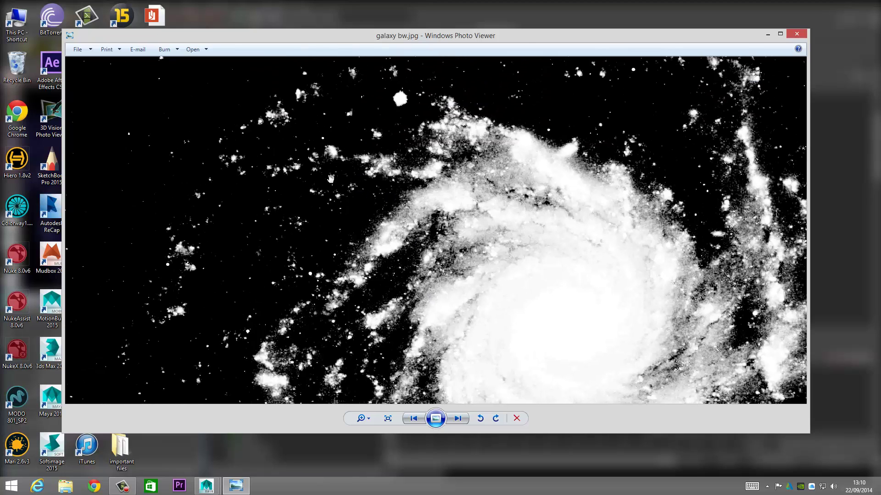
scroll(225, 155, "down", 1)
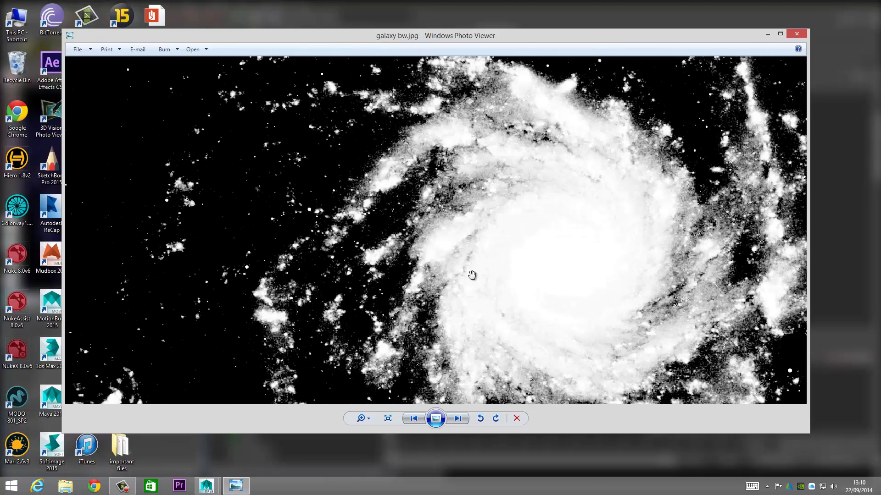
scroll(506, 290, "up", 1)
scroll(376, 223, "up", 1)
scroll(384, 289, "down", 1)
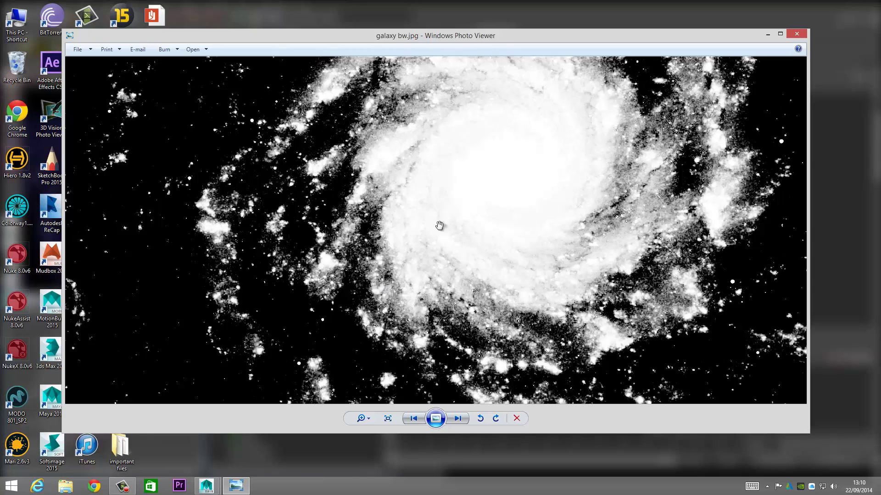
scroll(433, 244, "up", 1)
scroll(480, 243, "down", 1)
scroll(480, 243, "up", 1)
scroll(483, 280, "down", 1)
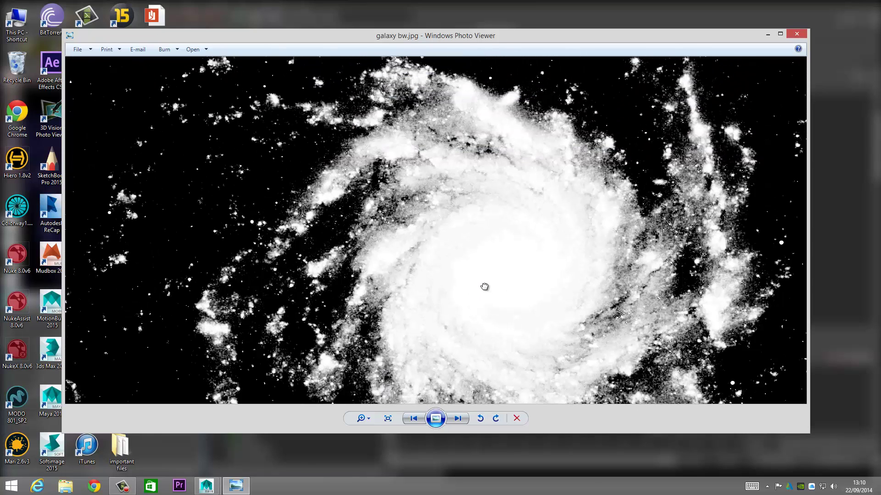
scroll(485, 230, "up", 1)
scroll(484, 173, "down", 1)
scroll(484, 173, "down", 3)
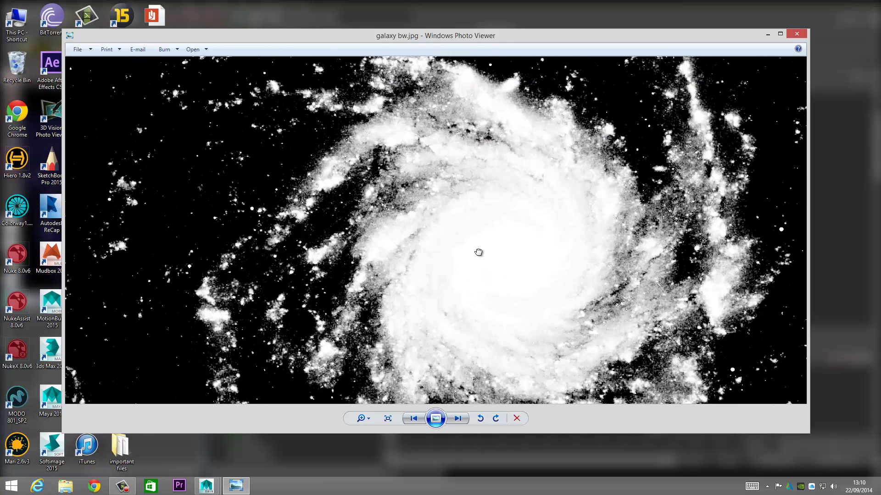
left_click(796, 33)
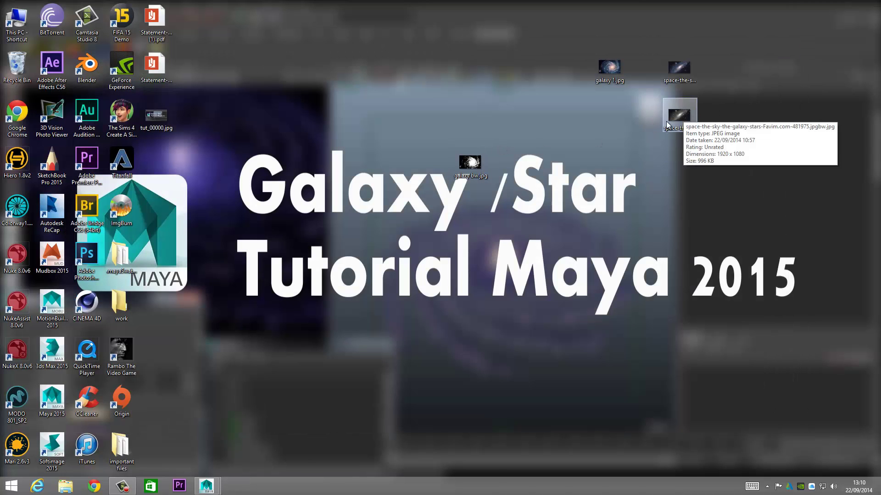
Open the black-and-white space-the-sky galaxy image and galaxy bw.jpg in Windows Photo Viewer, compare their contrast, and close both.
double_click(681, 116)
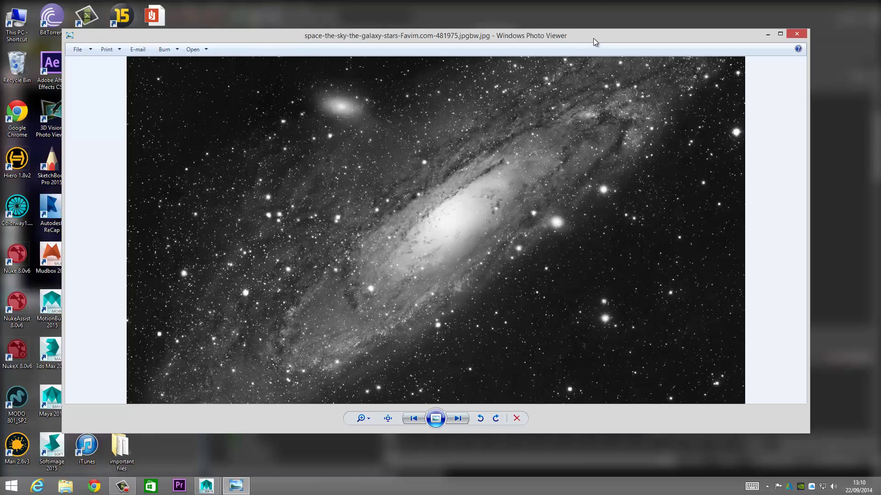
left_click_drag(593, 37, 616, 163)
double_click(468, 159)
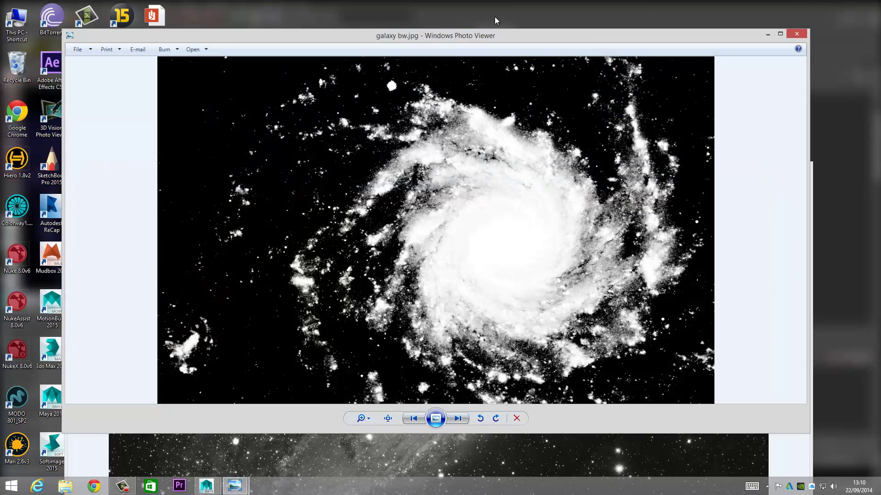
left_click_drag(495, 35, 486, 7)
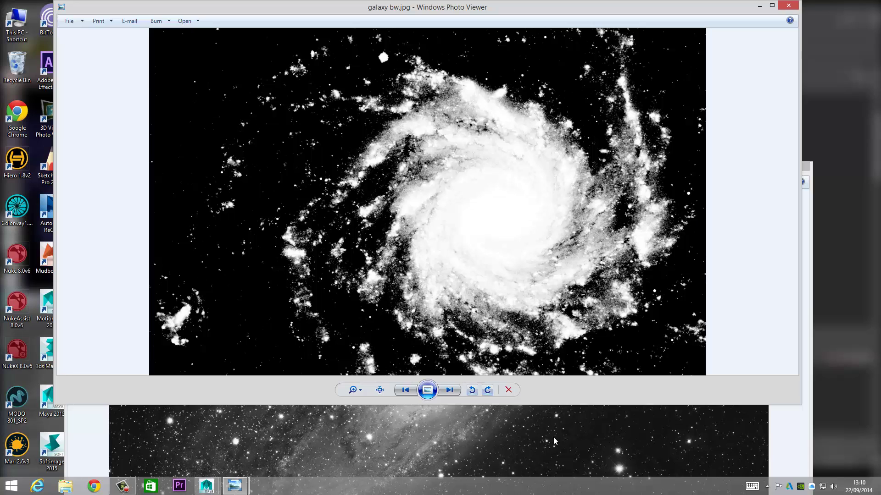
left_click(802, 439)
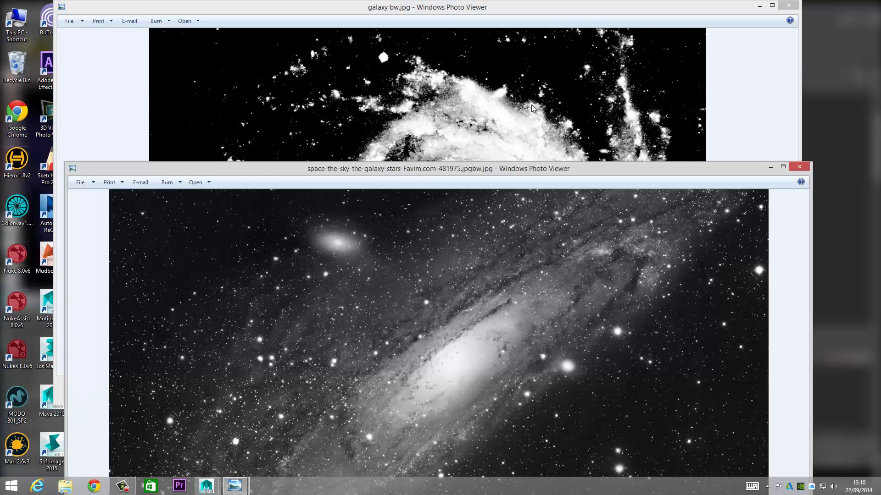
left_click(804, 168)
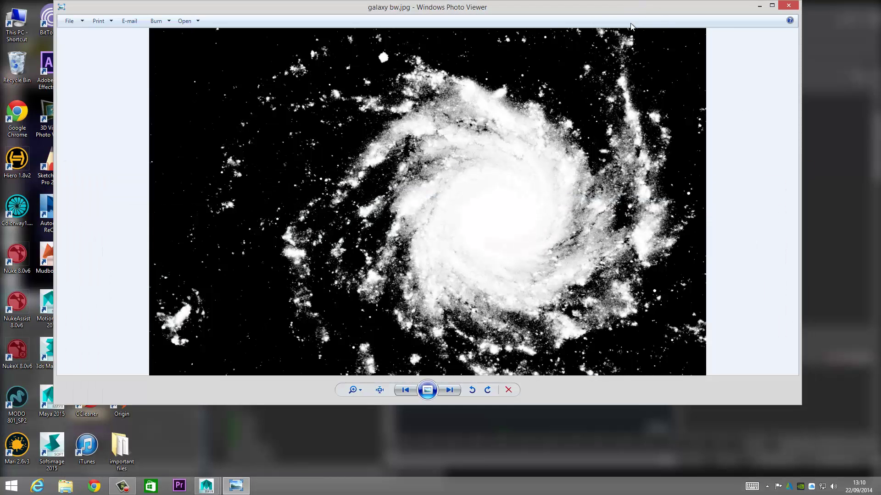
left_click_drag(632, 10, 651, 54)
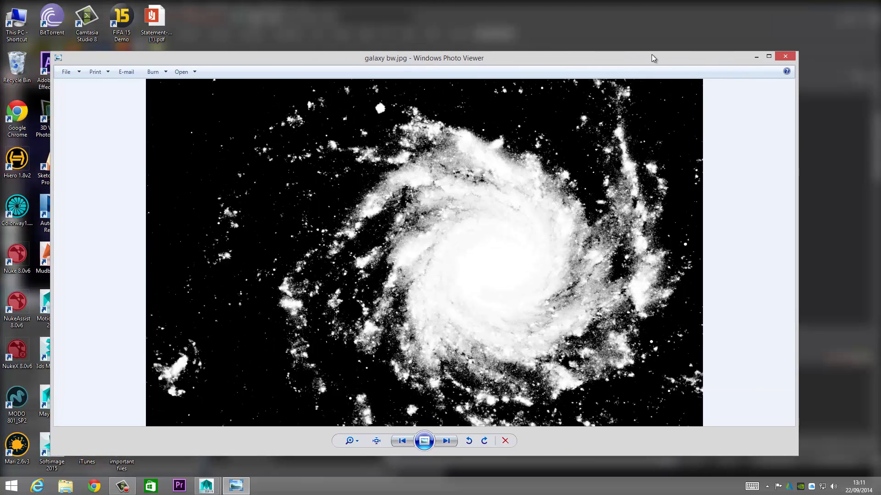
left_click(785, 57)
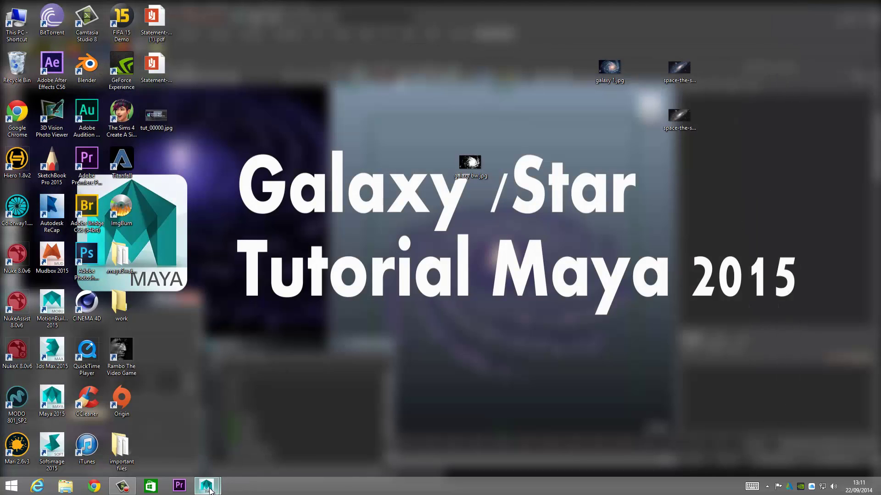
Switch to Maya 2015 and create a polygon plane covering the whole grid from corner to opposite corner.
mouse_move(205, 486)
left_click(241, 446)
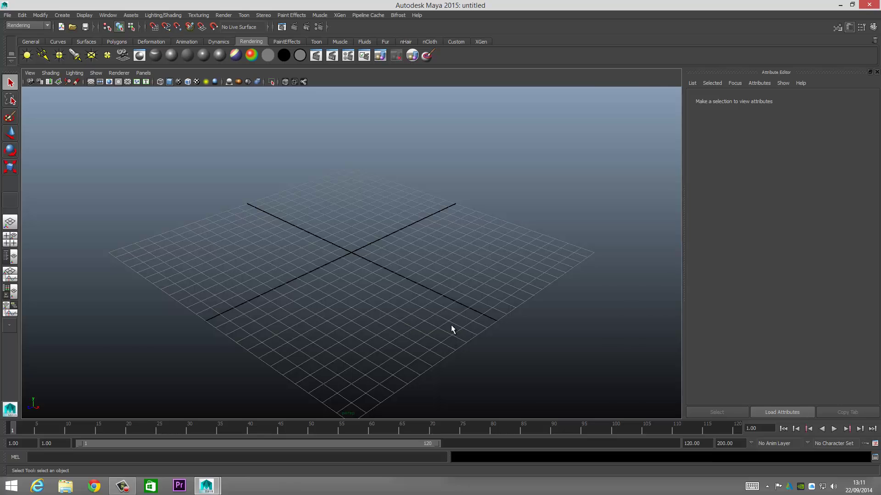
scroll(450, 329, "up", 3)
scroll(450, 329, "down", 6)
left_click_drag(417, 297, 403, 312, "alt")
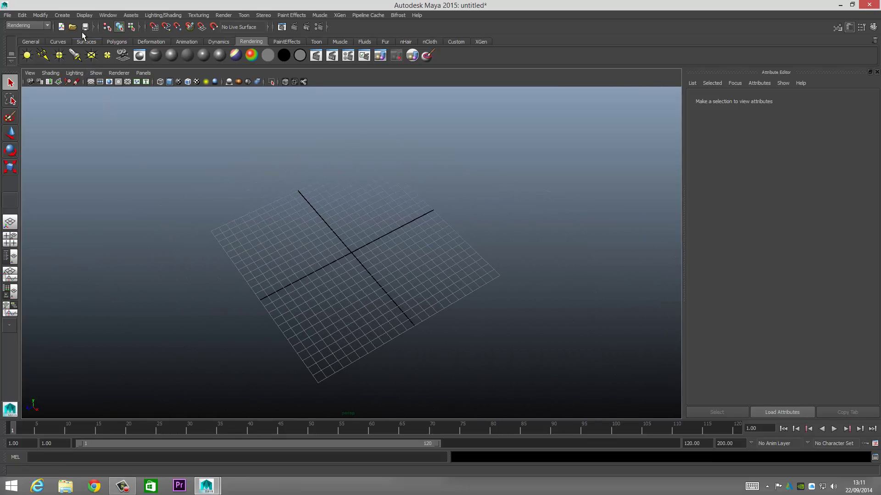
left_click(64, 16)
mouse_move(82, 39)
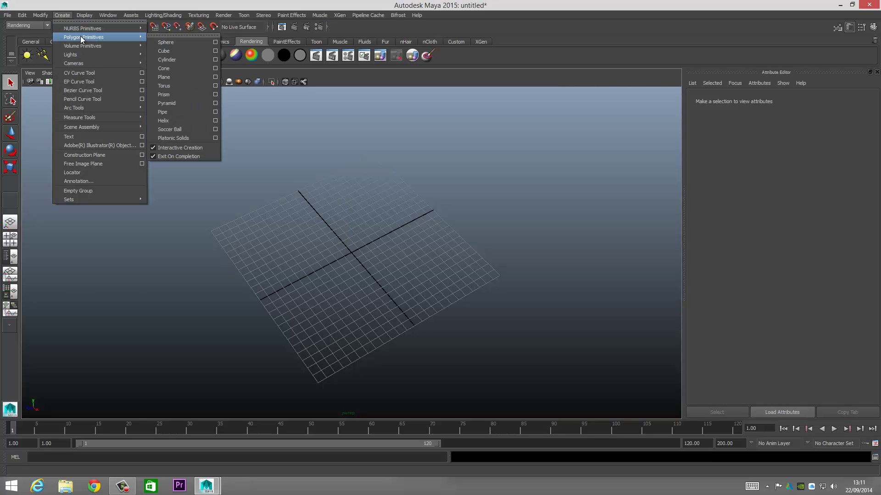
mouse_move(127, 48)
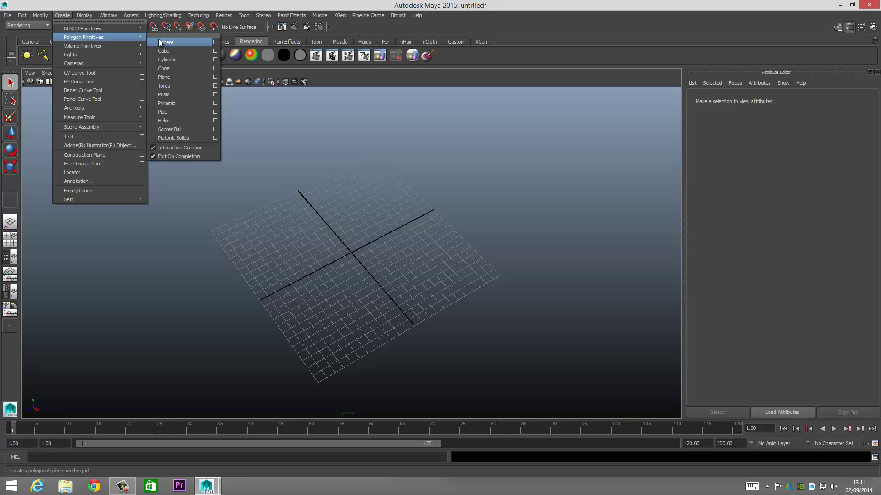
left_click(165, 77)
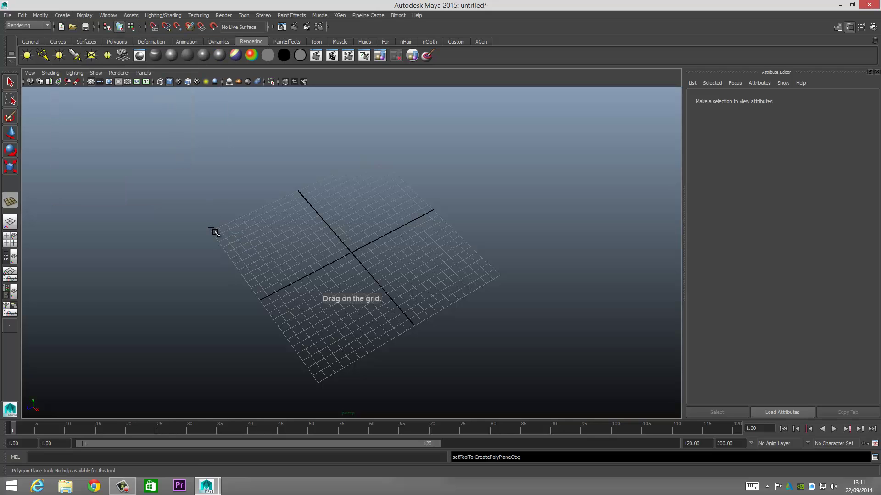
left_click_drag(211, 232, 499, 275)
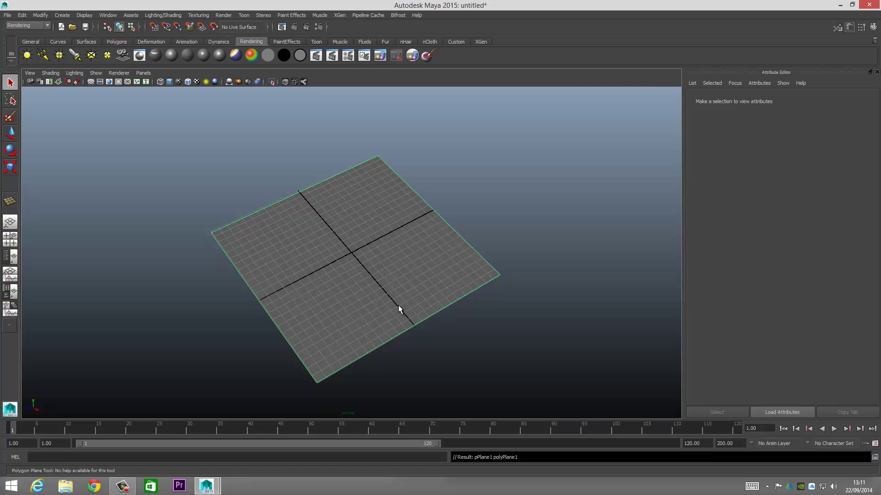
Switch to the Dynamics menu set and emit particles from the plane with emitter type Surface and a rate of 10000 particles/sec.
left_click_drag(347, 298, 324, 269, "alt")
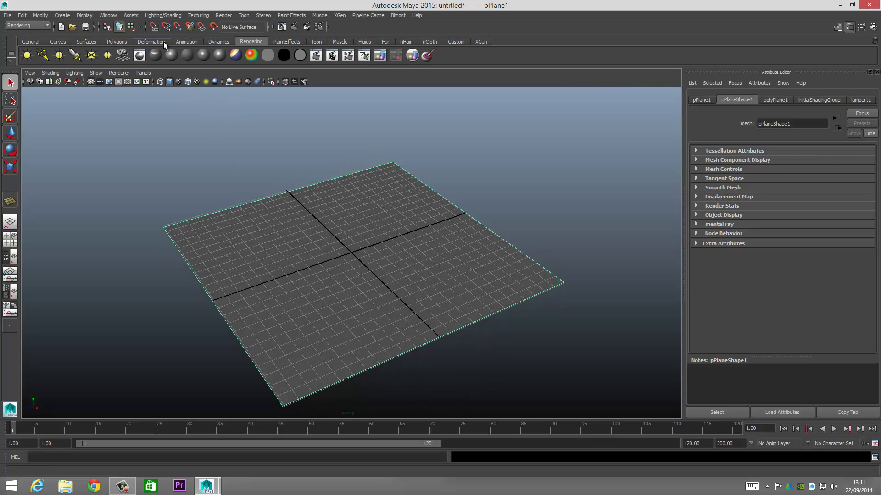
left_click(47, 26)
left_click(35, 52)
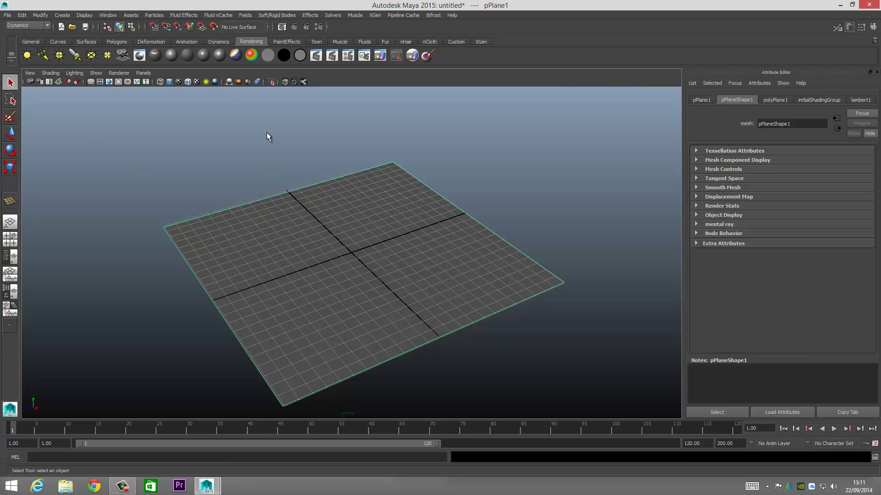
left_click(154, 15)
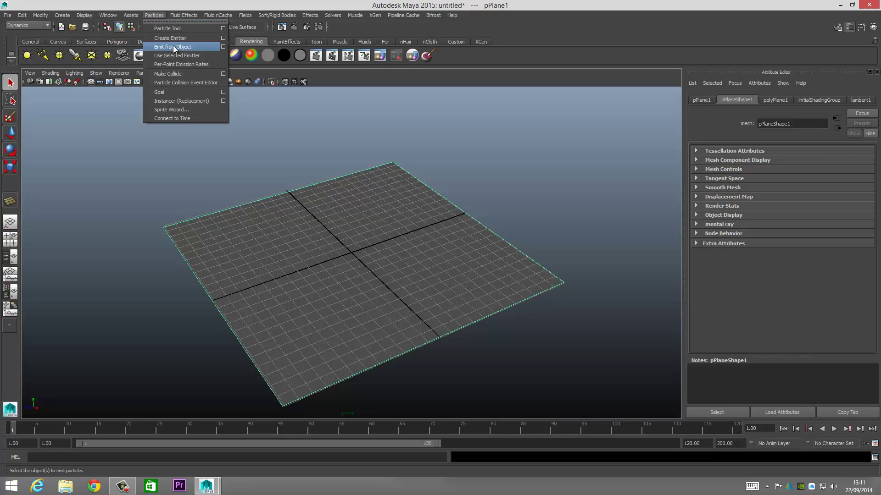
left_click(223, 50)
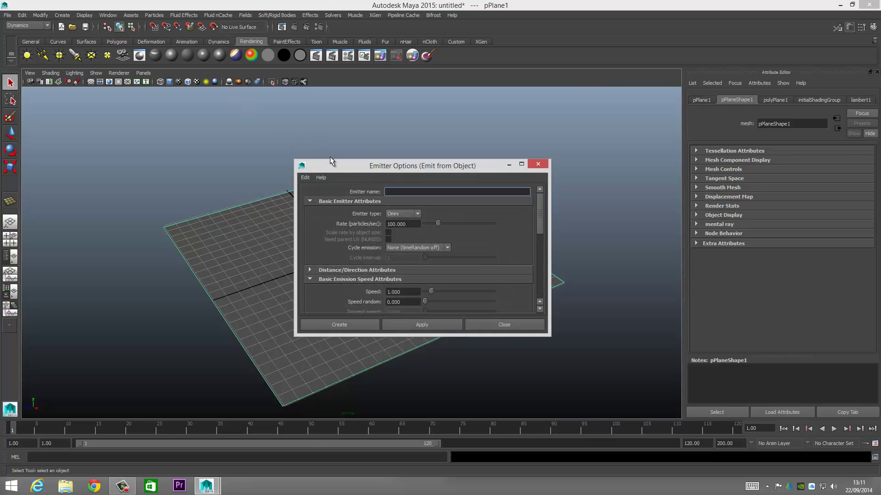
left_click_drag(339, 162, 235, 107)
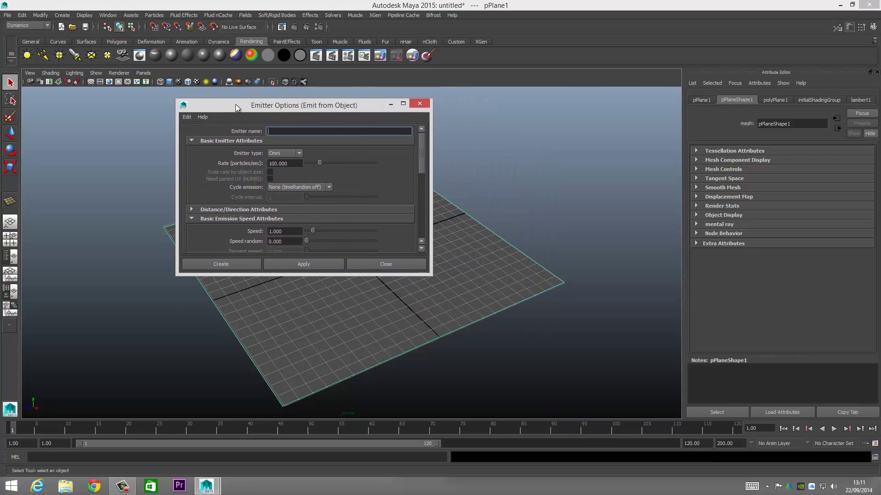
left_click(298, 156)
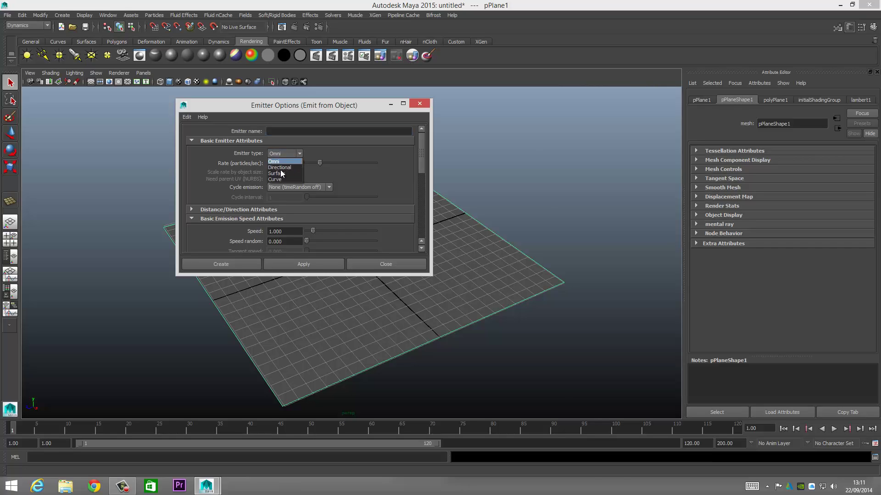
left_click(281, 175)
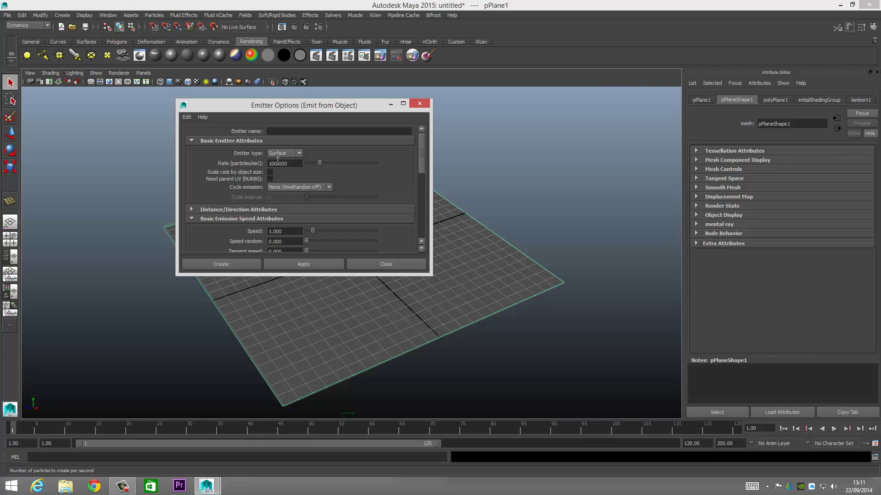
left_click(277, 163)
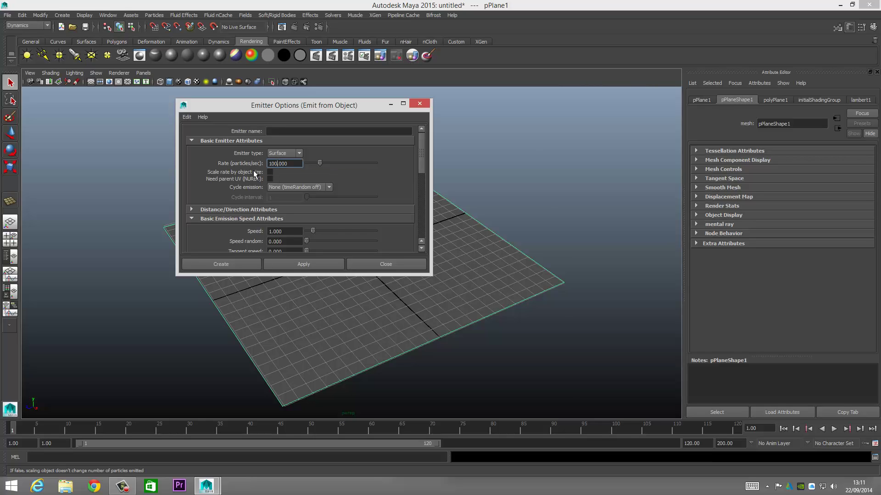
type("00")
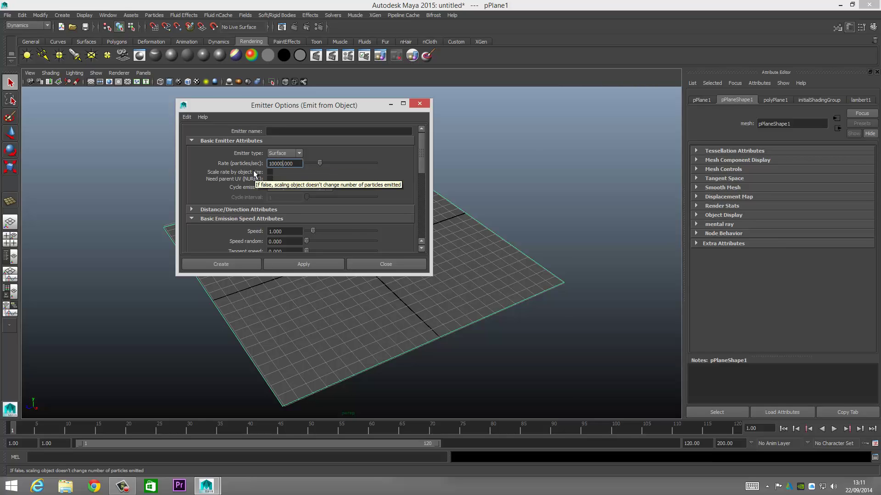
left_click_drag(418, 155, 420, 233)
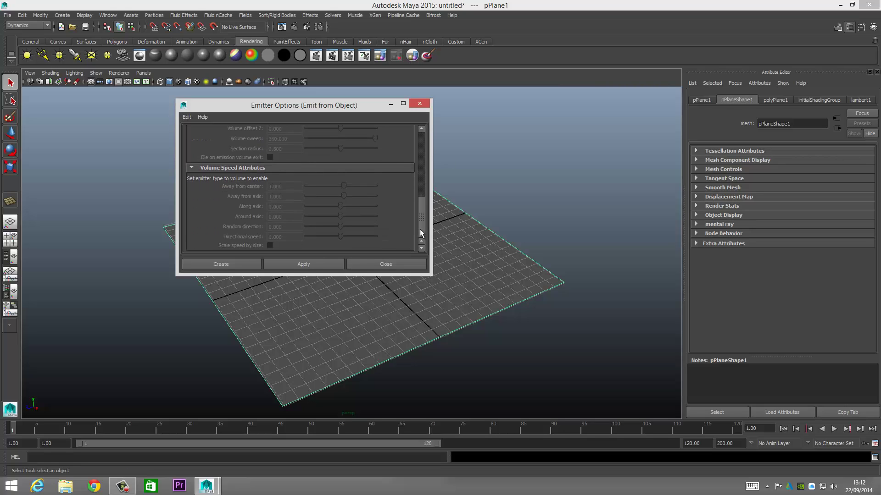
left_click(230, 266)
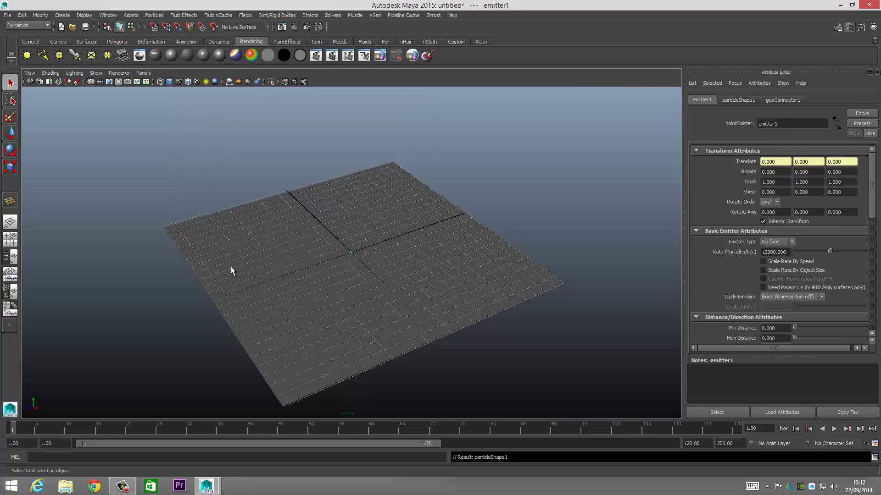
Play the particle simulation to check the emission from the plane, stop it, and return the timeline to frame 29.
left_click_drag(381, 338, 403, 300, "alt")
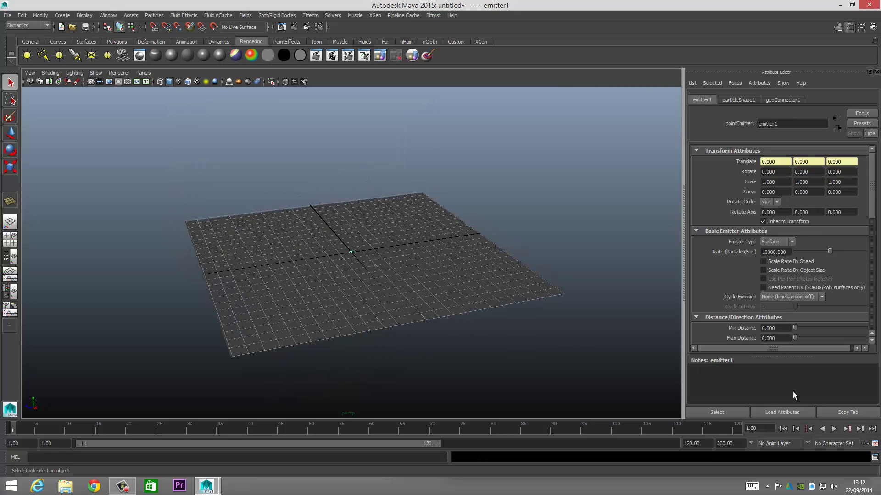
left_click(834, 430)
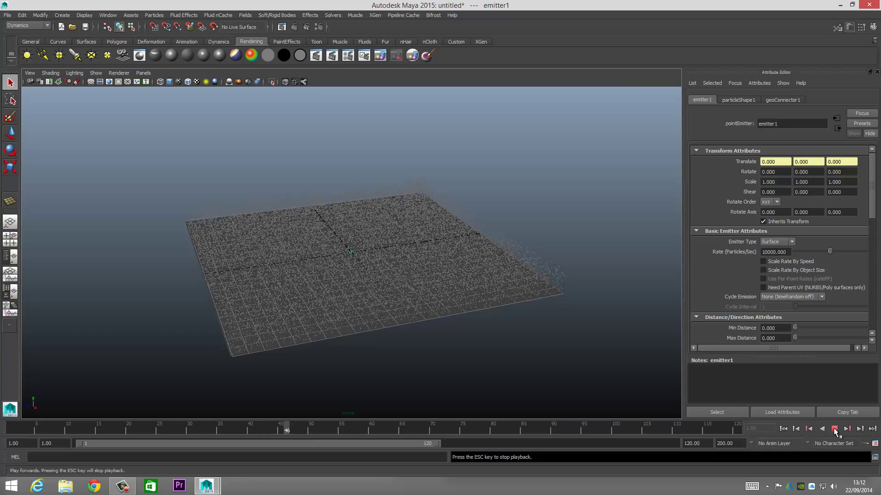
left_click(833, 430)
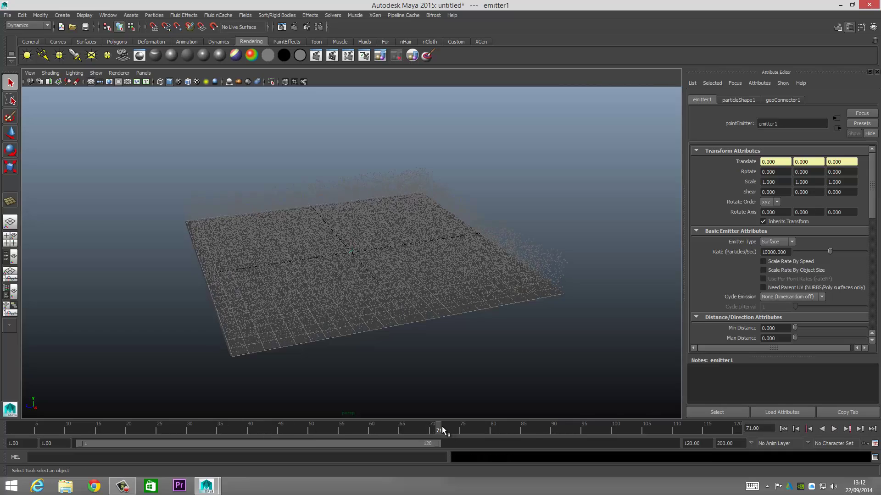
left_click_drag(439, 425, 183, 435)
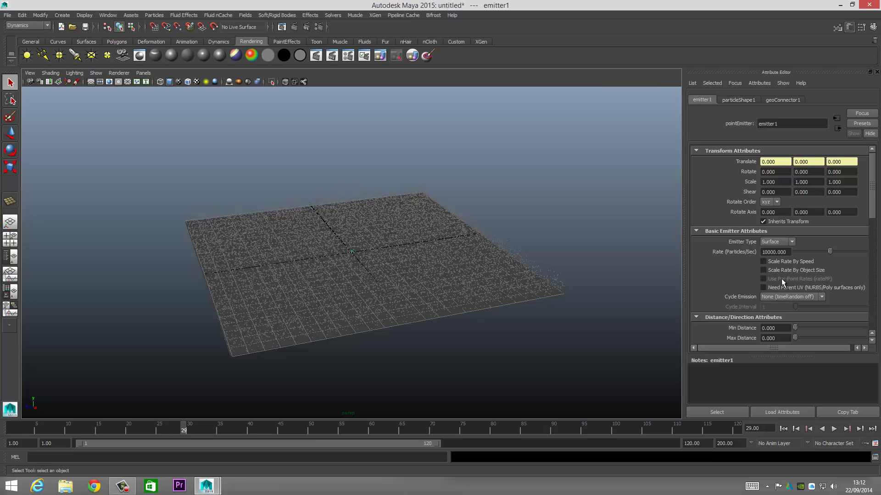
Map a File texture to the emitter's Particle Color and load galaxy 1.jpg from the Desktop as its image.
left_click_drag(871, 211, 876, 326)
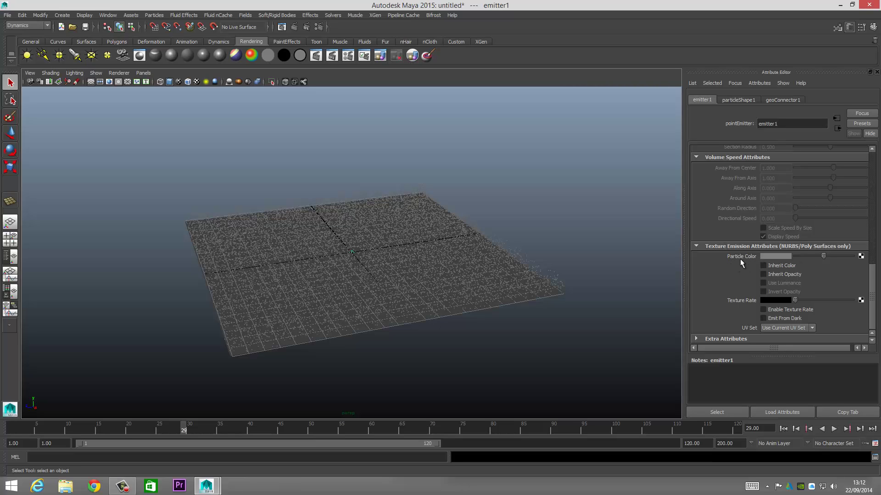
left_click(861, 256)
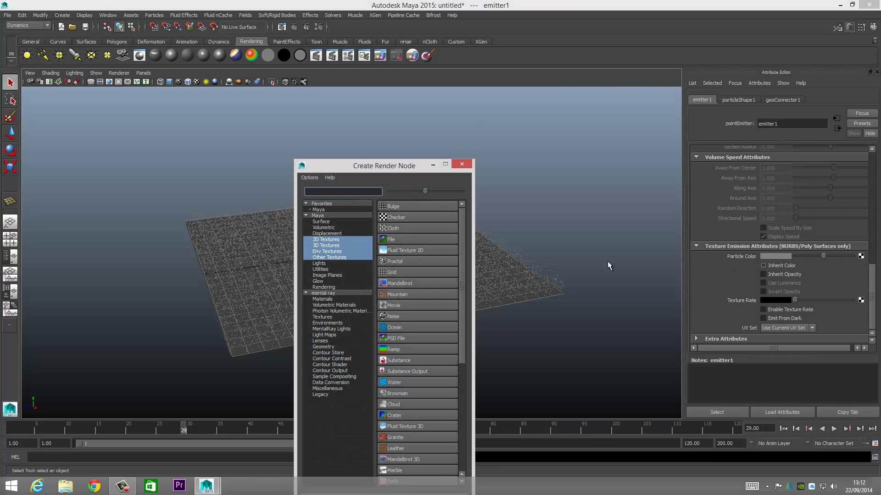
left_click(388, 238)
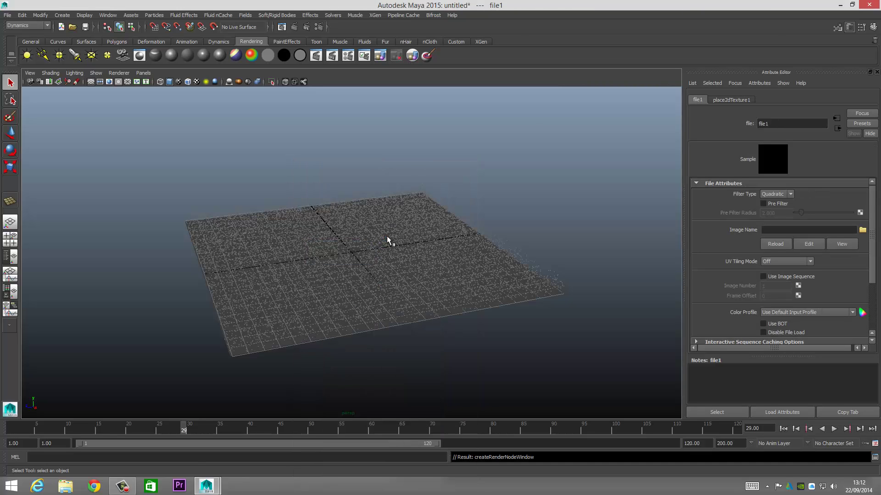
left_click(863, 230)
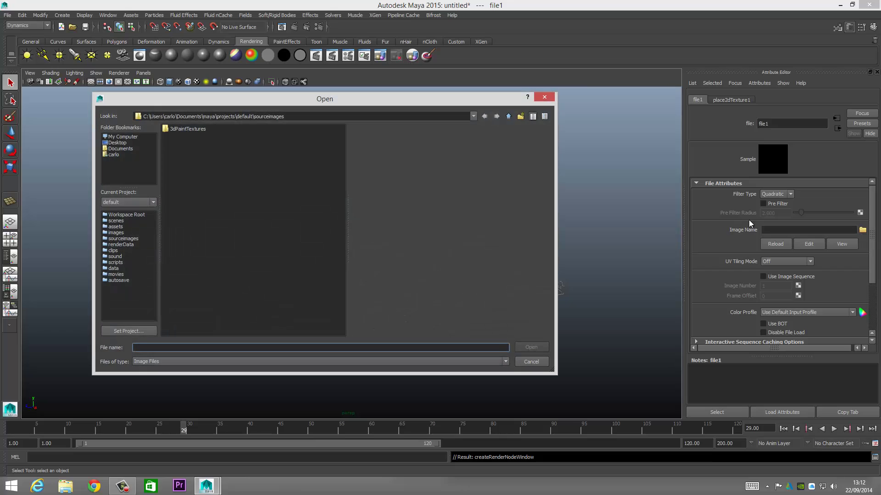
left_click(119, 143)
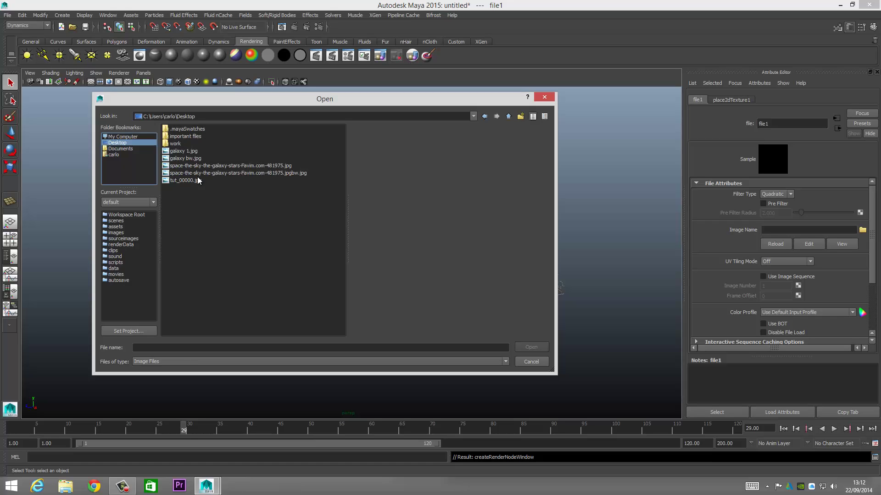
left_click(184, 152)
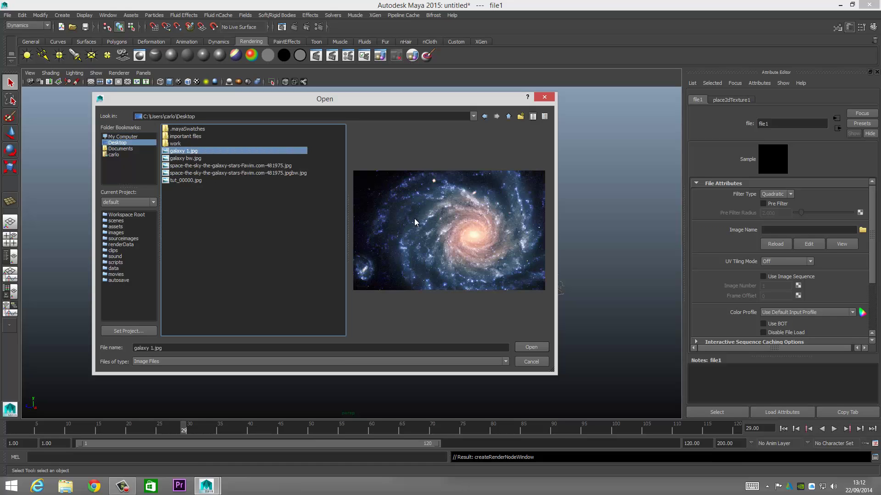
left_click(534, 348)
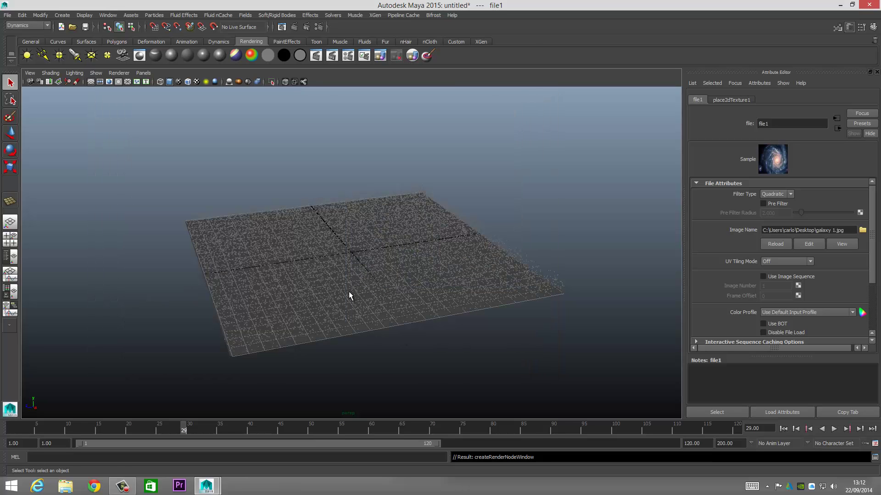
Play the particle simulation to check the emission from the plane, stop it, and return the timeline to frame 6.
left_click_drag(349, 296, 366, 289, "alt")
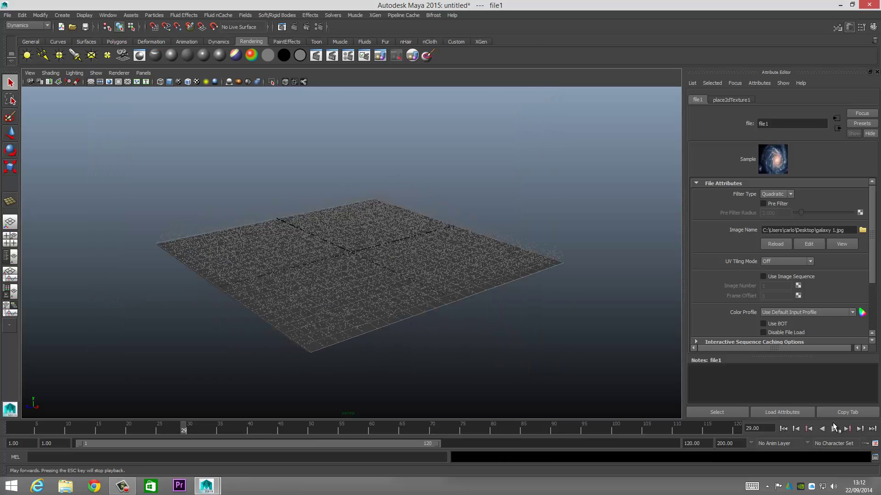
left_click(834, 429)
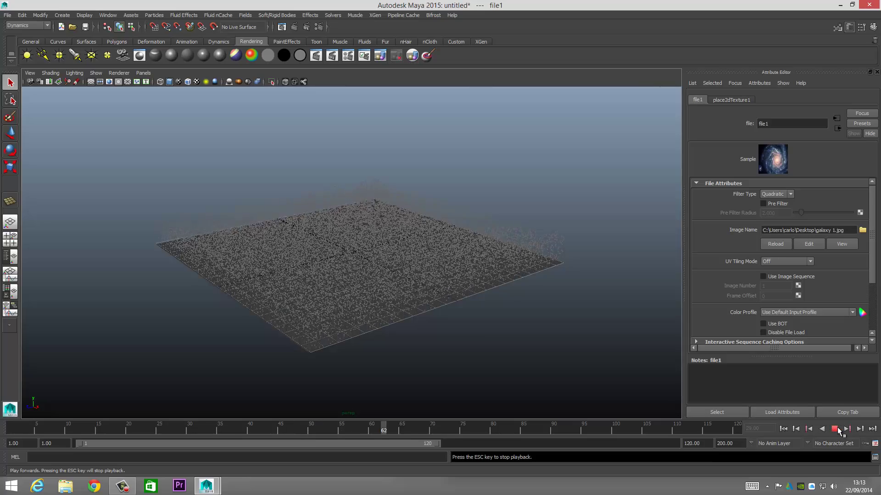
left_click(834, 428)
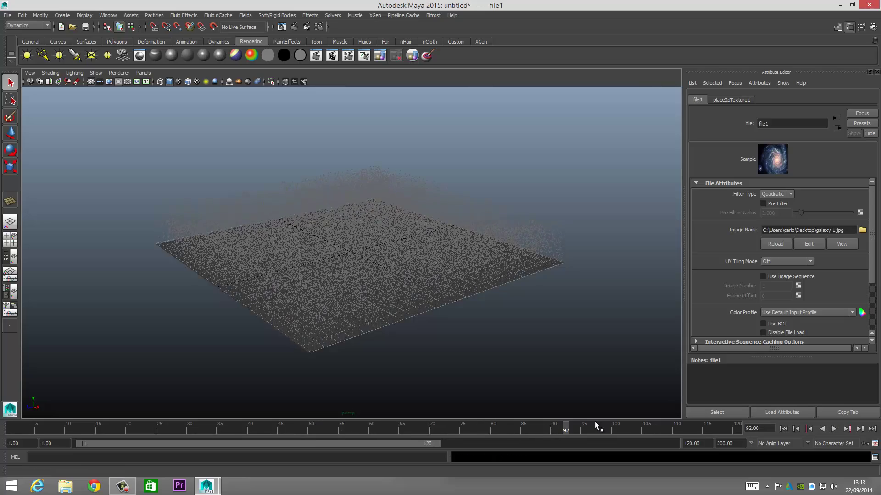
left_click_drag(564, 428, 42, 427)
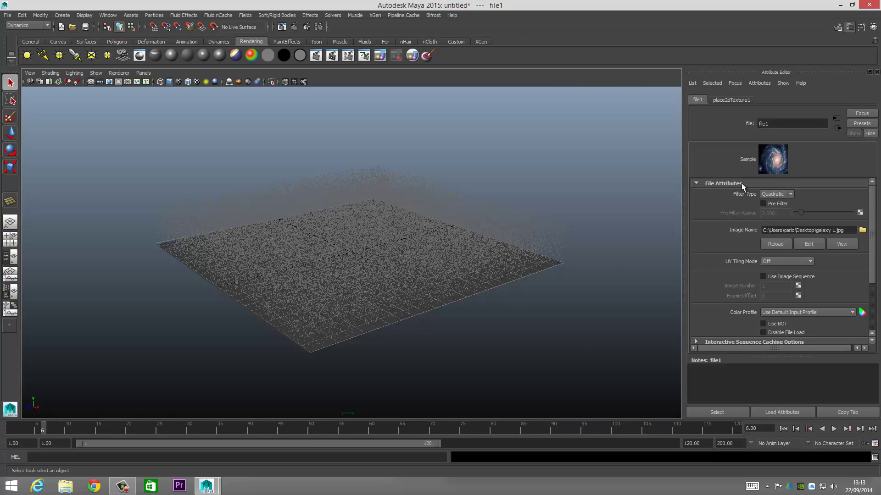
Hide planes, polygons and the grid in the perspective view, leaving the particles displayed.
left_click_drag(460, 258, 454, 268, "alt")
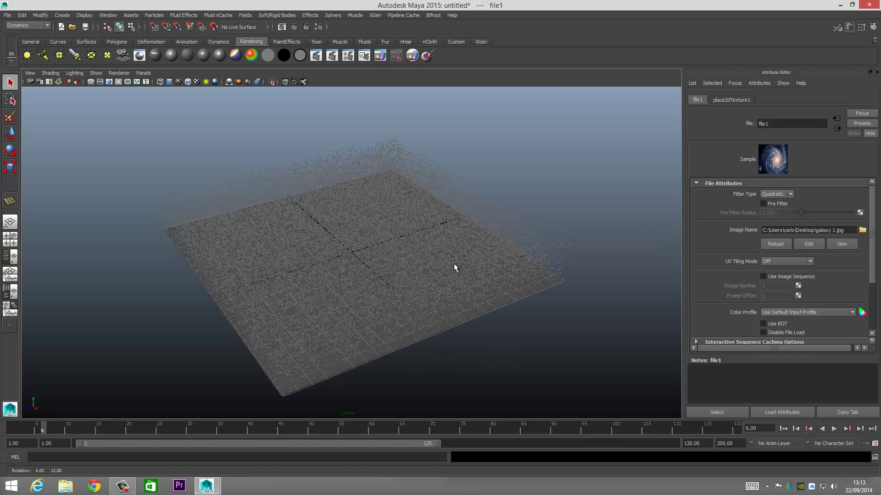
left_click(96, 75)
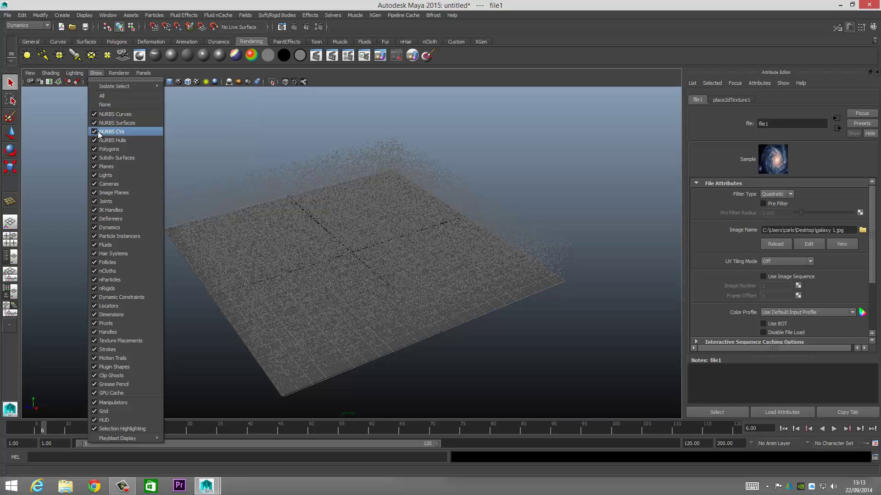
left_click(93, 167)
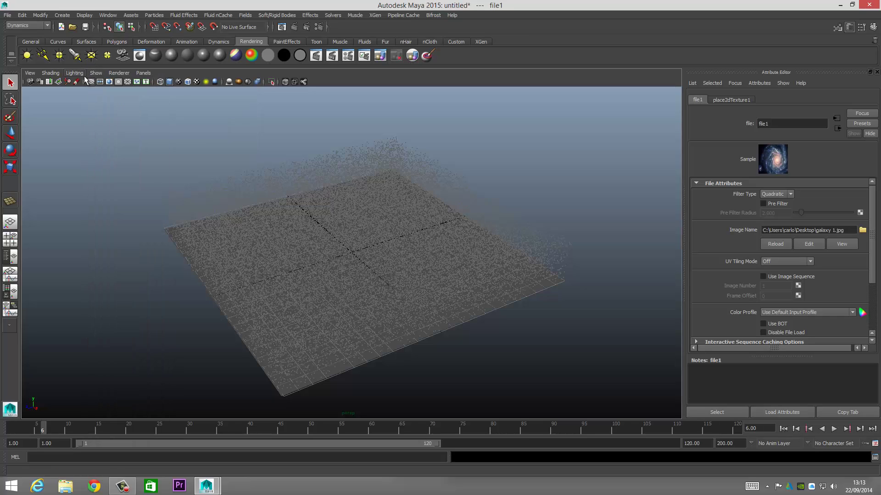
left_click(157, 131)
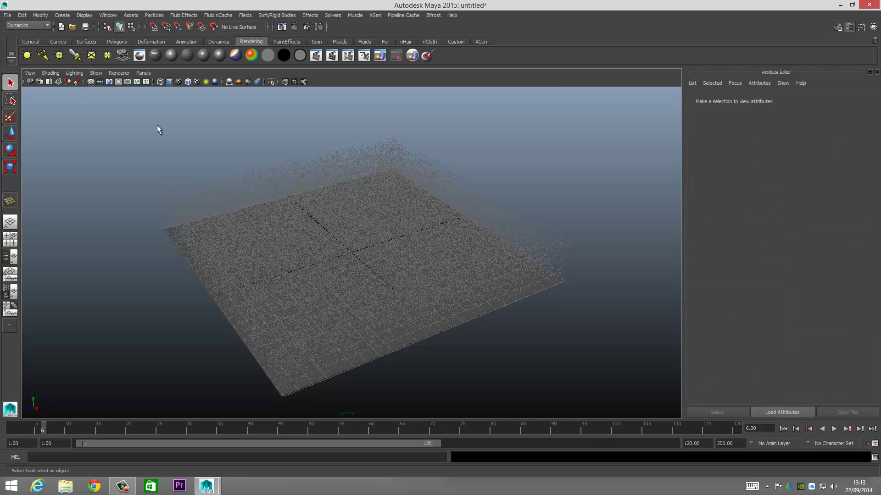
left_click(94, 74)
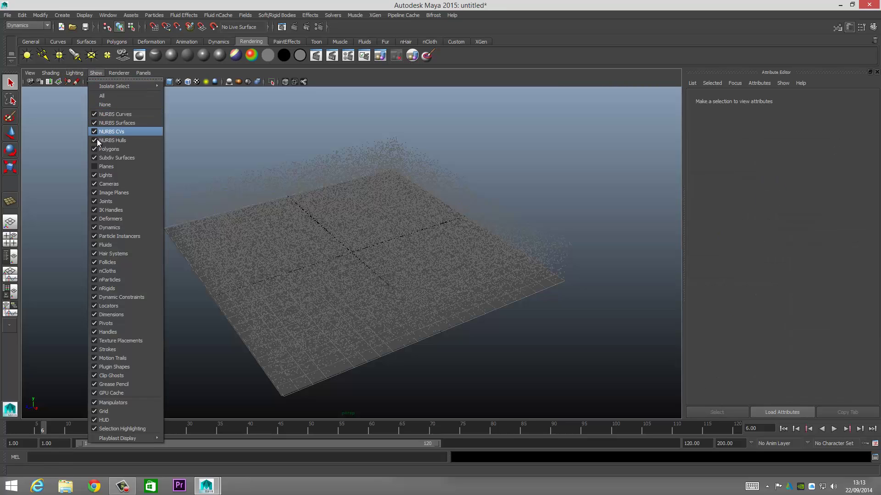
left_click(97, 149)
left_click_drag(228, 256, 362, 308, "alt")
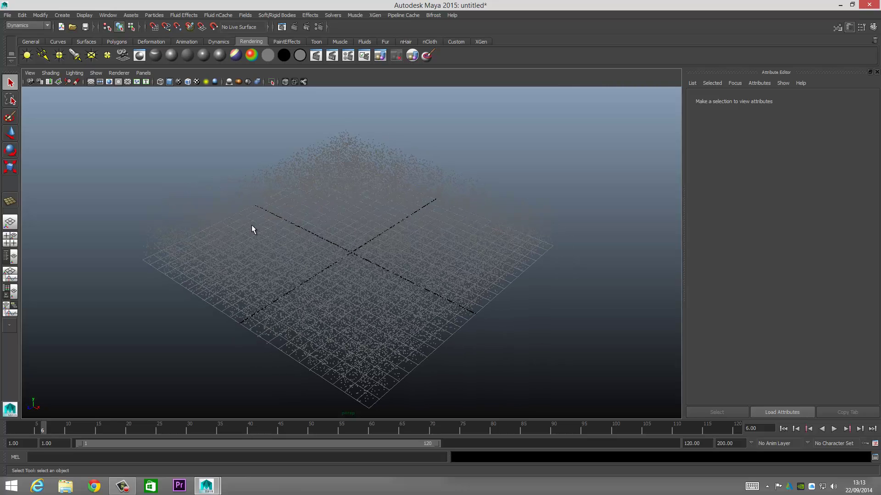
left_click(96, 73)
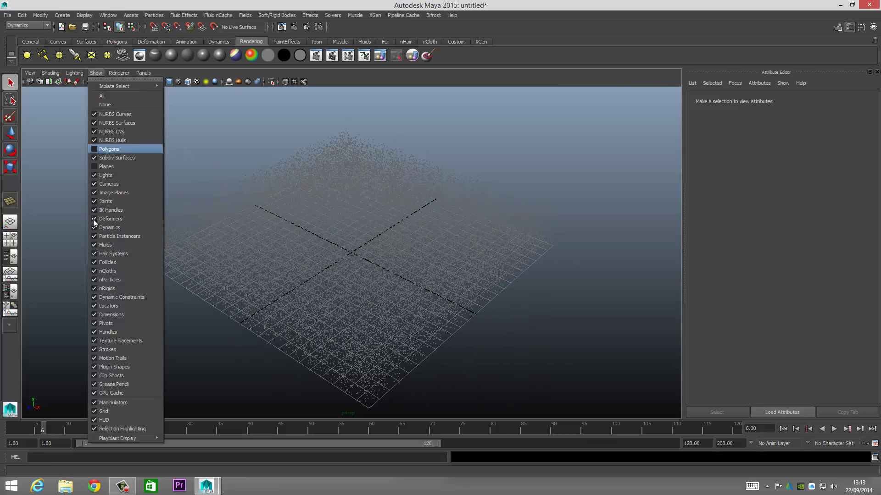
left_click(111, 411)
left_click_drag(373, 342, 393, 336, "alt")
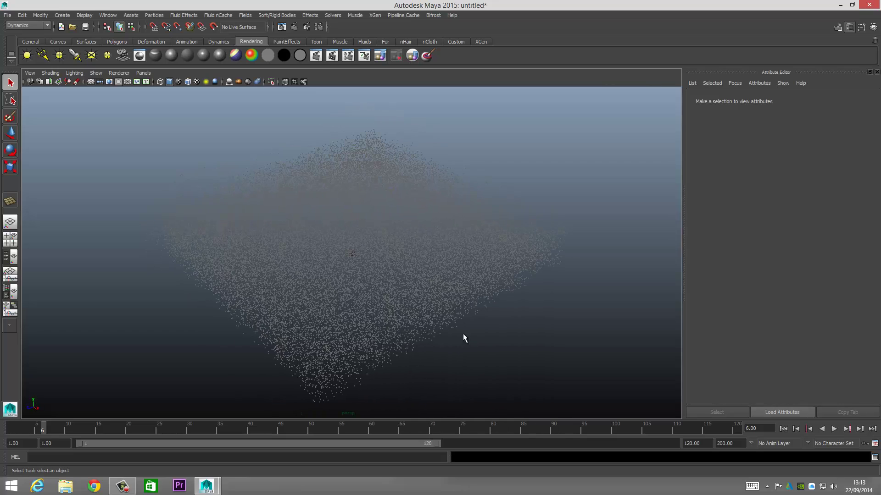
Select the particles and enable Inherit Color in the texture emission attributes of emitter1.
left_click(411, 280)
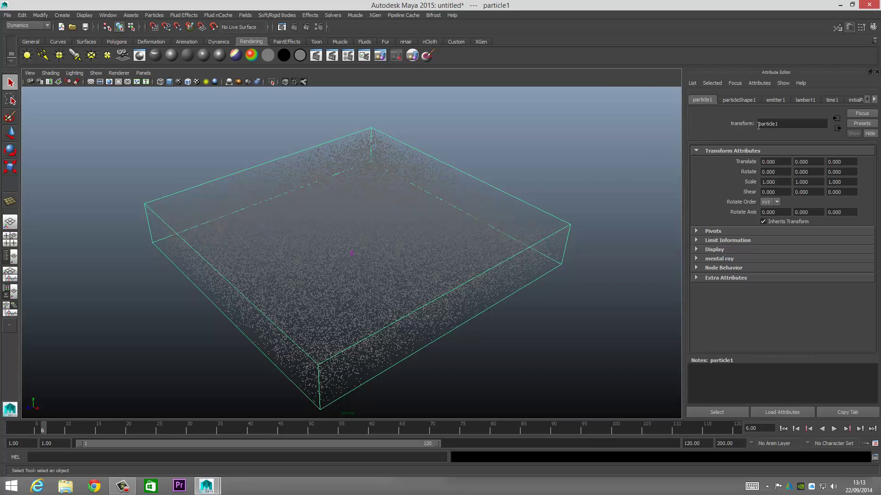
left_click(769, 100)
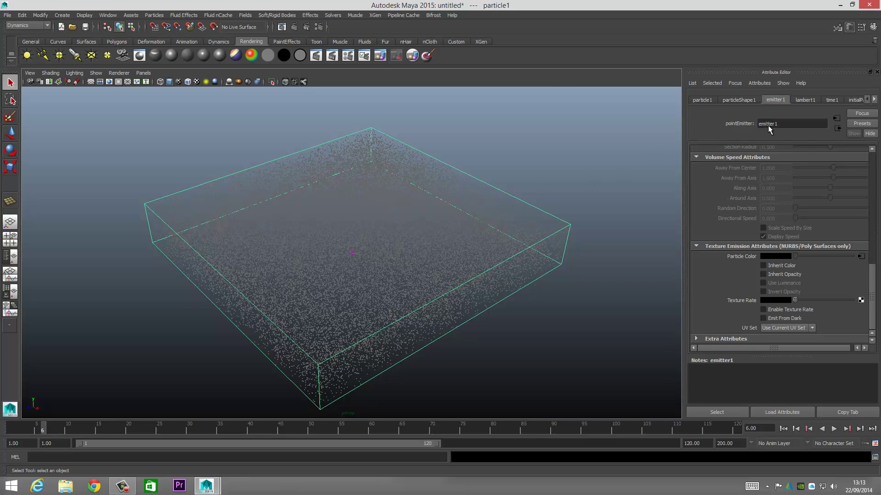
left_click(763, 266)
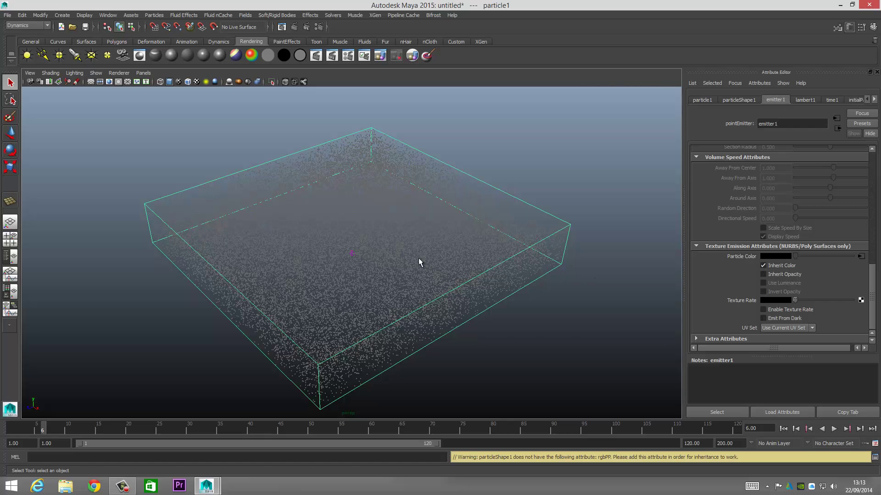
left_click_drag(419, 261, 439, 234, "alt")
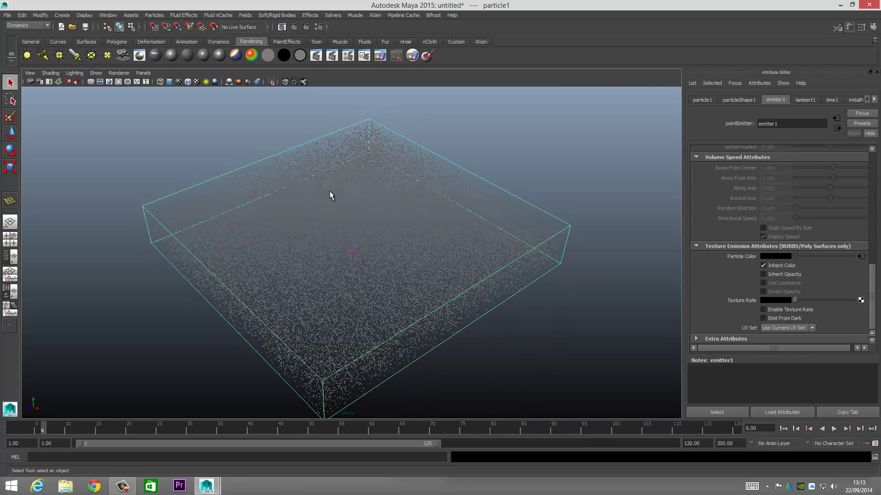
left_click_drag(413, 281, 507, 290, "alt")
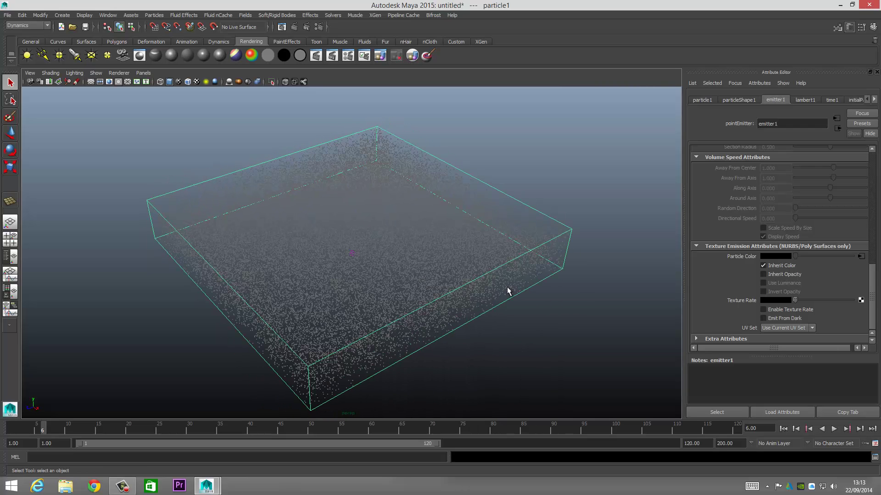
Map a File texture to the emitter's Texture Rate and load galaxy bw.jpg from the Desktop as its image.
left_click(861, 300)
left_click(393, 239)
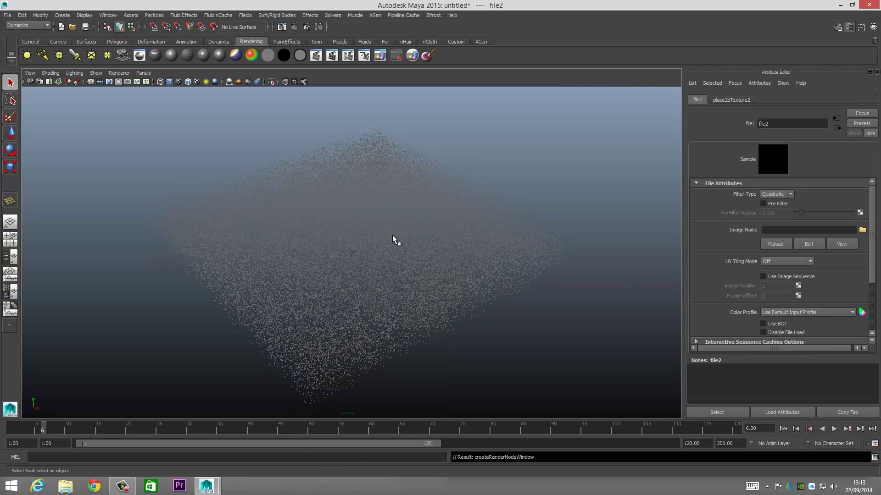
left_click(863, 231)
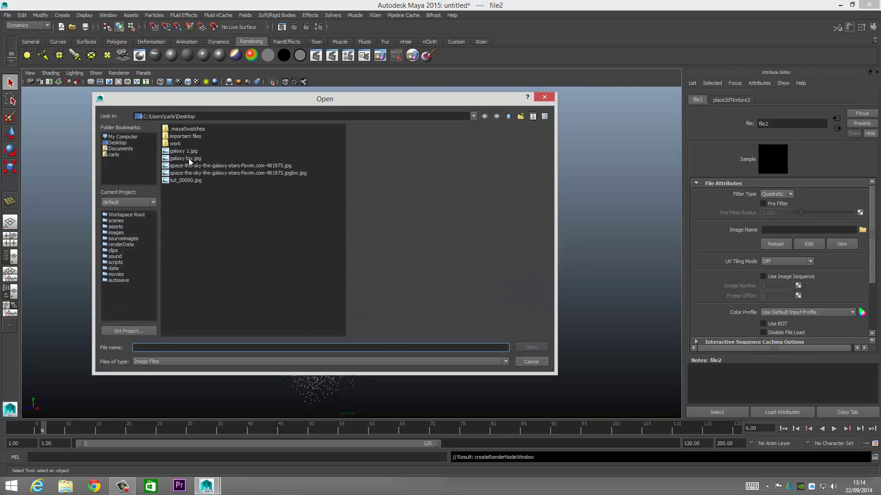
left_click(189, 158)
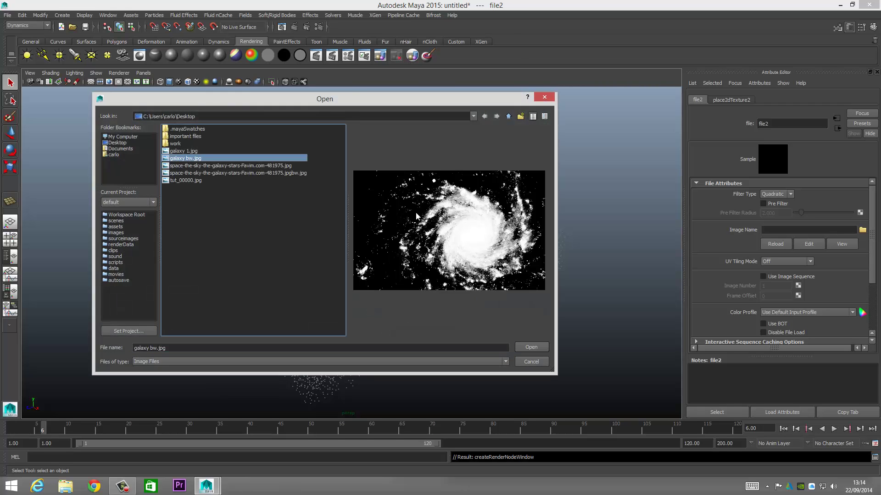
left_click(531, 347)
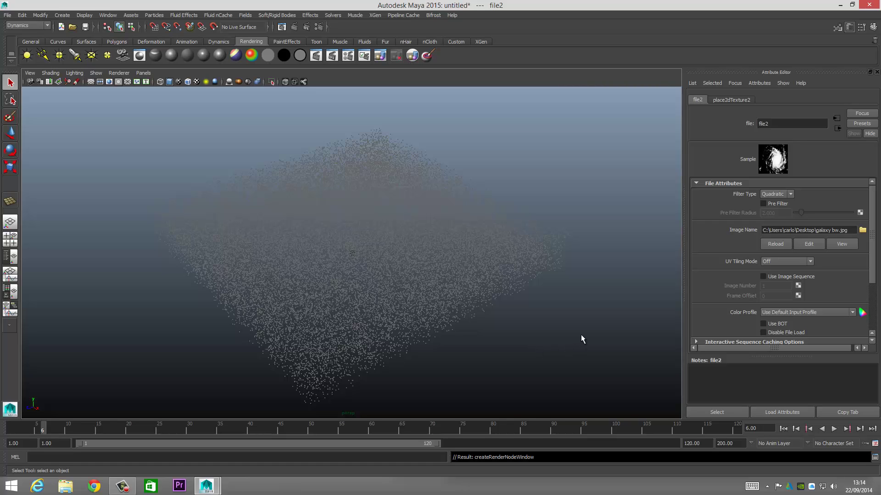
Select the particles again and turn on Enable Texture Rate for emitter1.
left_click(415, 291)
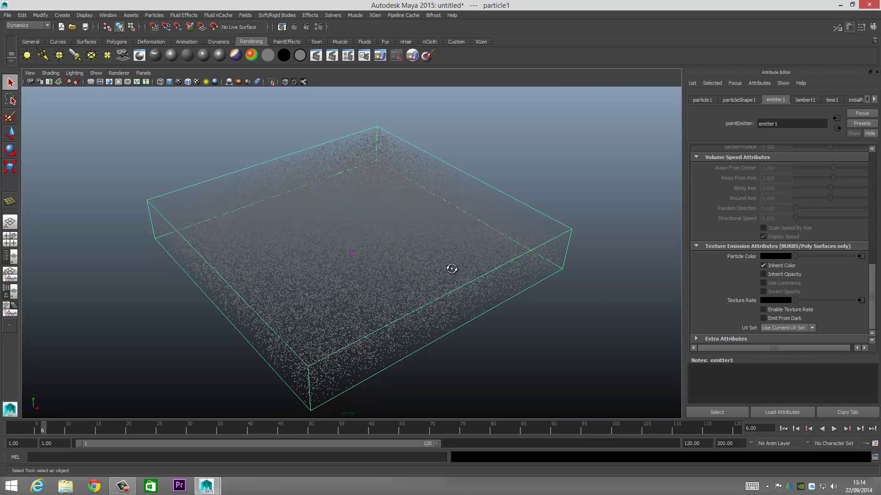
left_click_drag(448, 271, 459, 269, "alt")
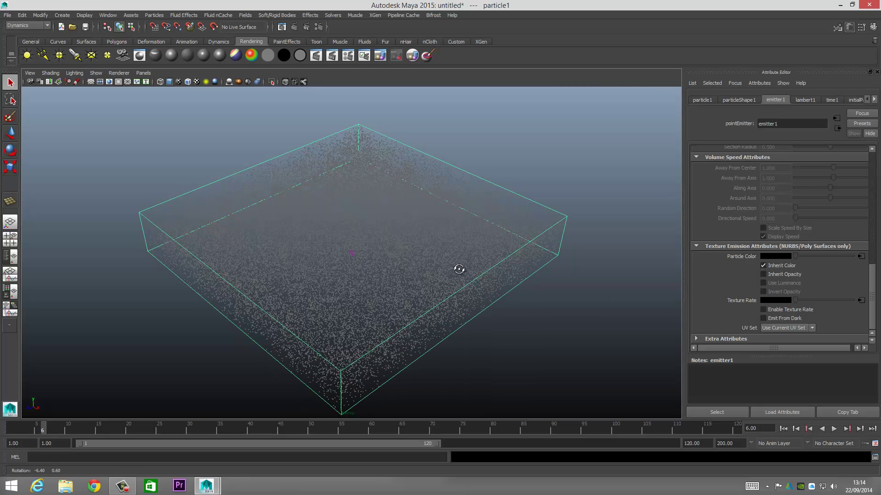
left_click(762, 309)
left_click_drag(450, 274, 468, 275, "alt")
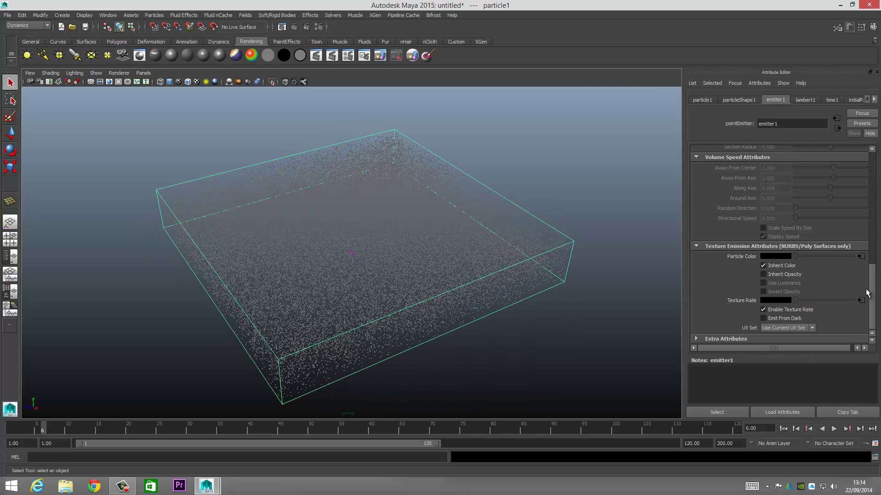
Add a per-particle color attribute to particleShape1 through its dynamic attributes.
left_click_drag(875, 297, 878, 179)
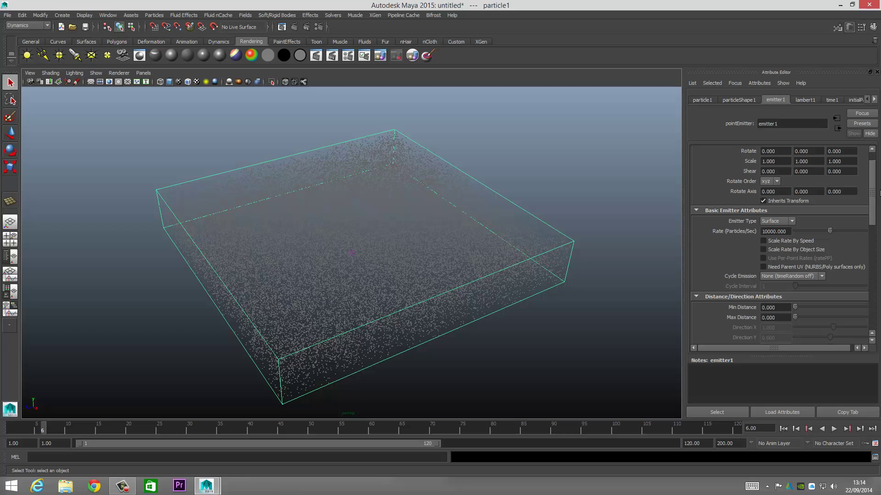
left_click(739, 100)
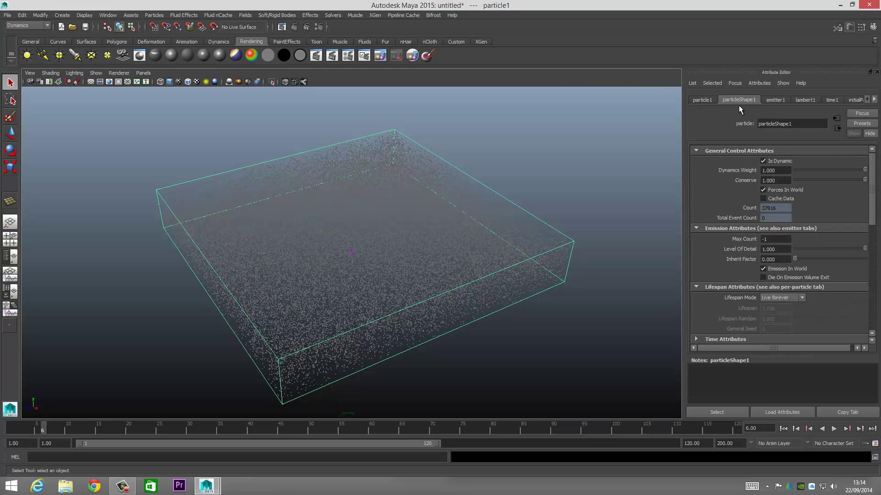
left_click(700, 102)
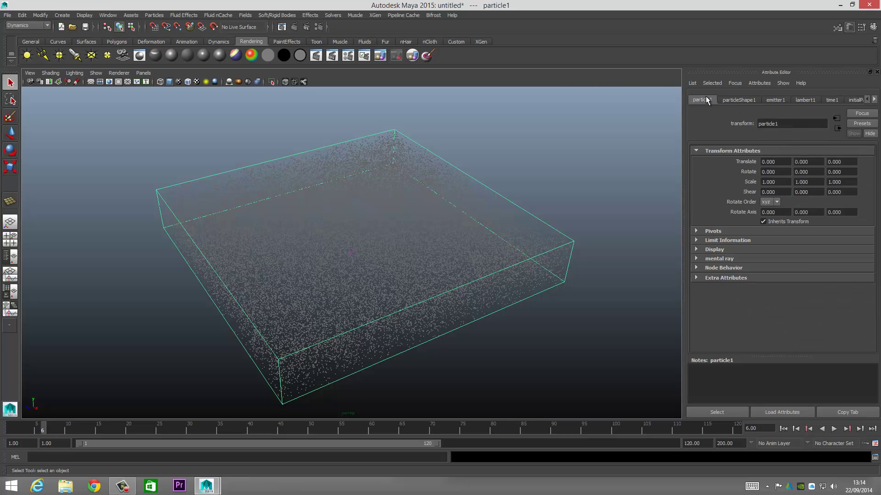
left_click(735, 99)
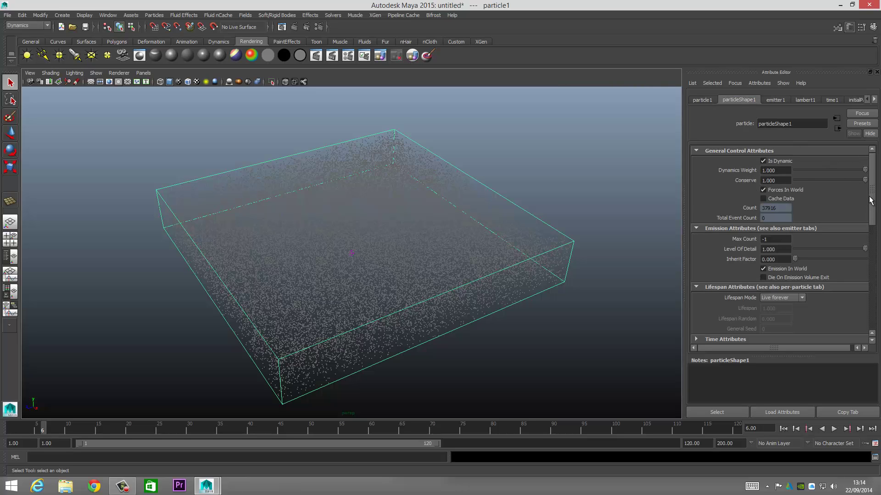
left_click_drag(871, 202, 867, 275)
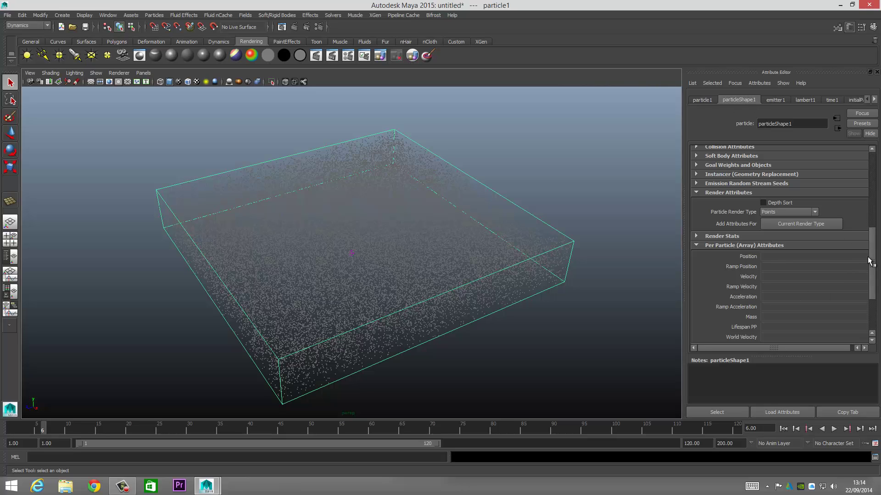
scroll(817, 240, "down", 3)
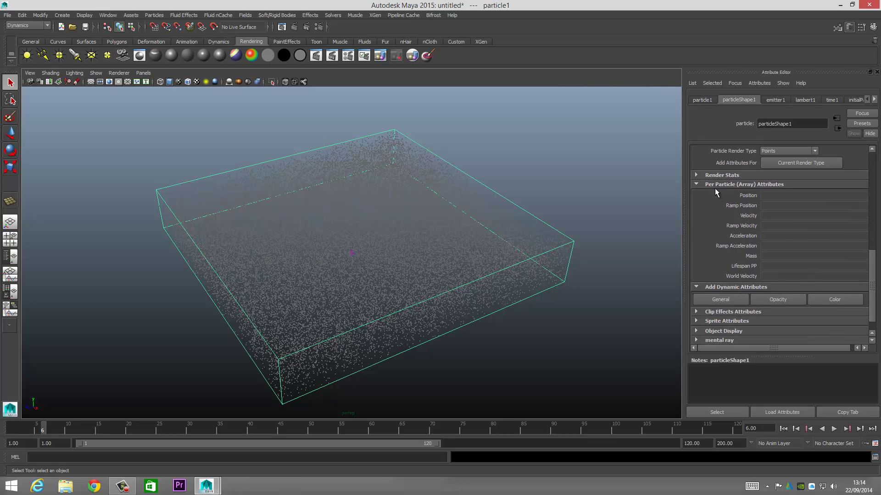
left_click(779, 299)
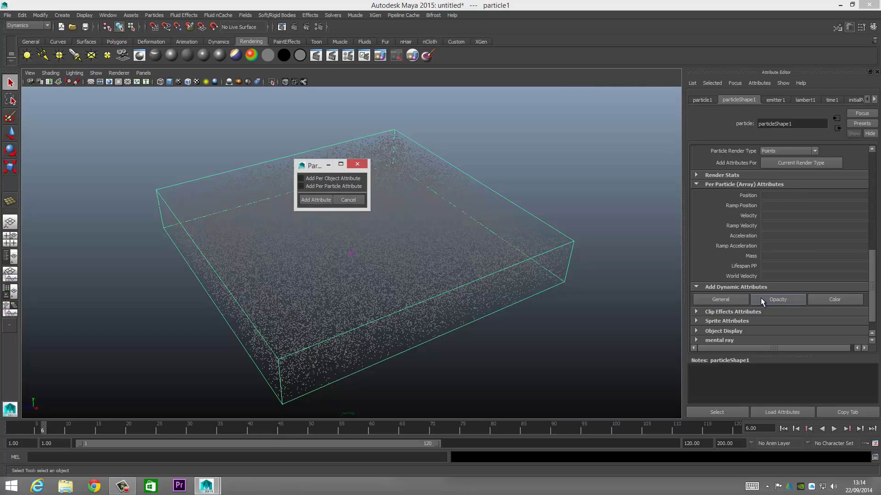
left_click(357, 164)
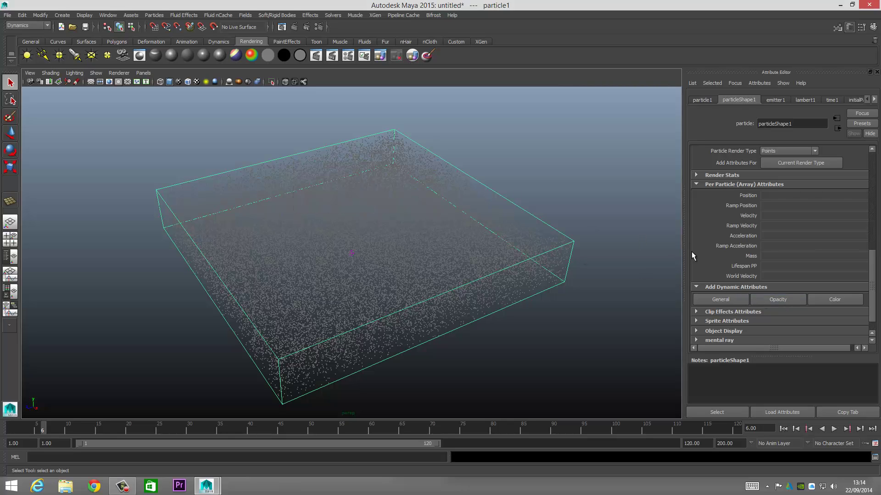
left_click(833, 299)
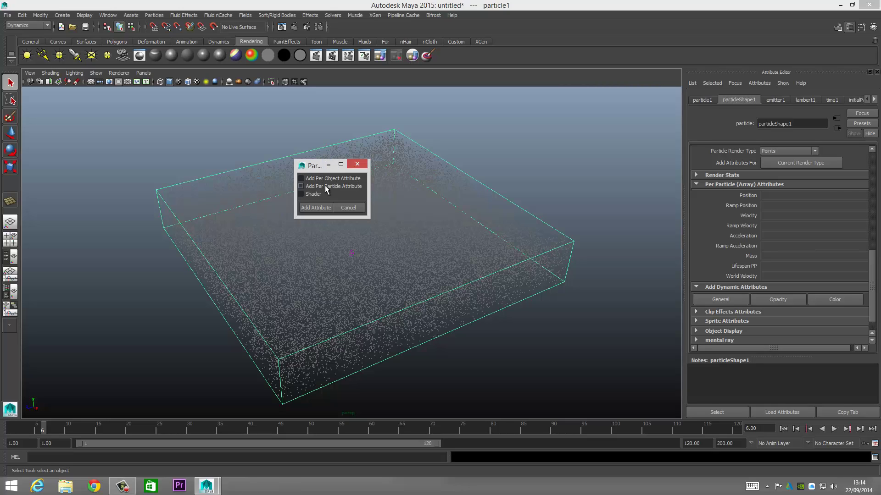
left_click(313, 206)
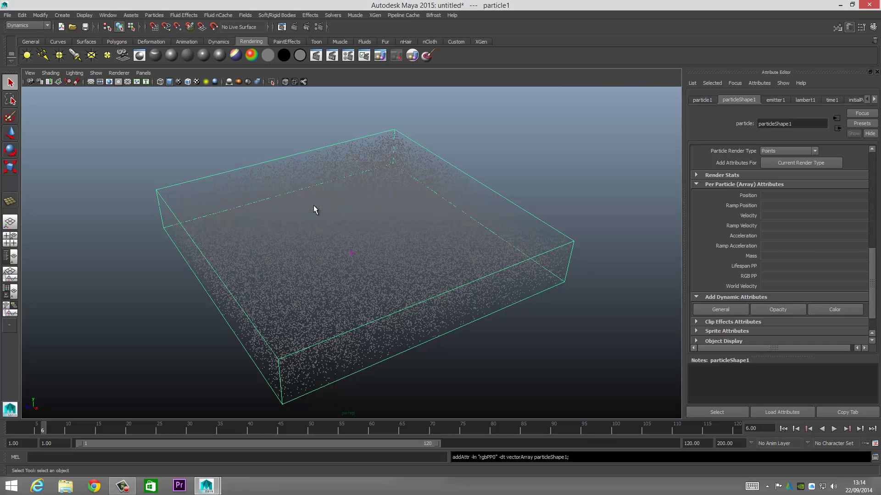
Rewind the timeline to the start and play the simulation to examine the colored particle emission from above.
left_click_drag(34, 432, 21, 427)
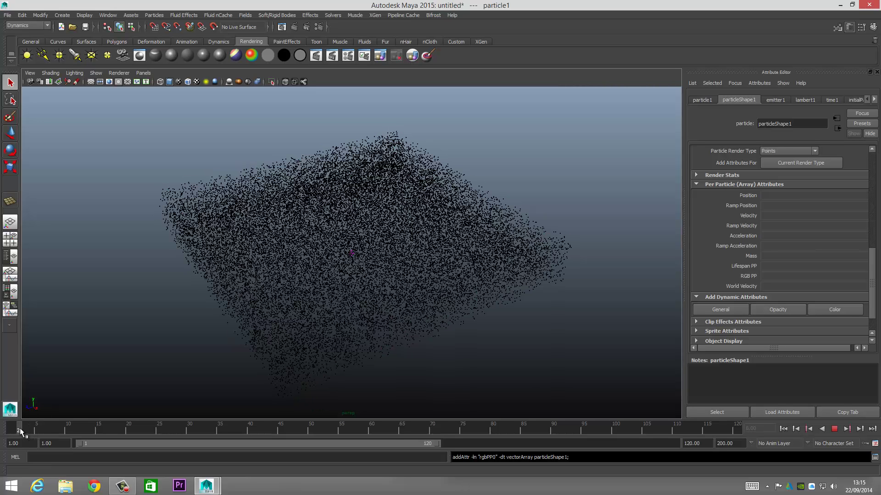
left_click(835, 428)
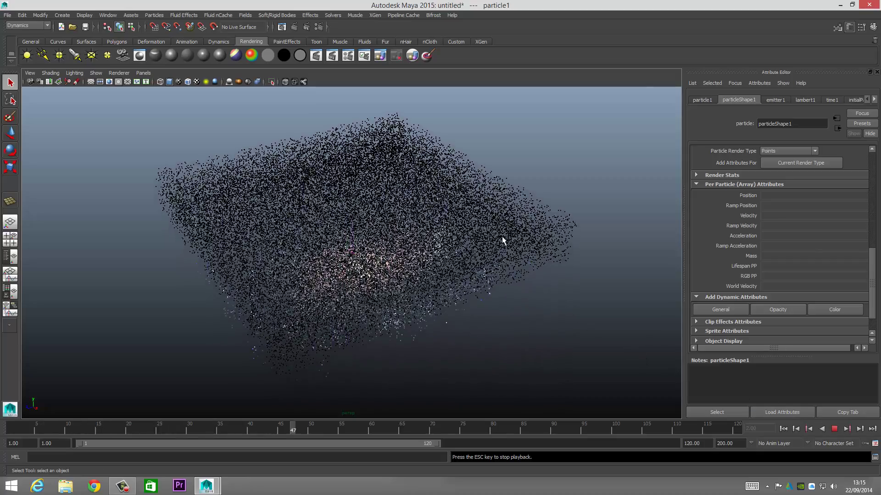
left_click_drag(503, 228, 486, 267, "alt")
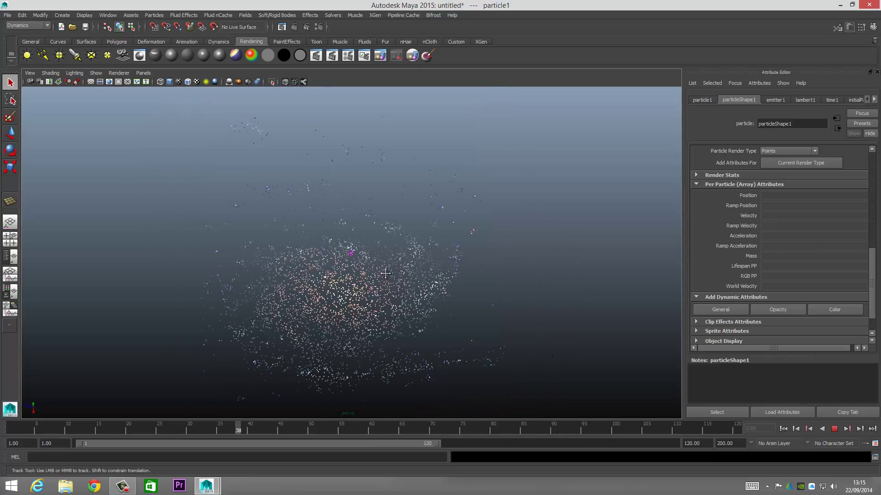
middle_click_drag(396, 287, 399, 247, "alt")
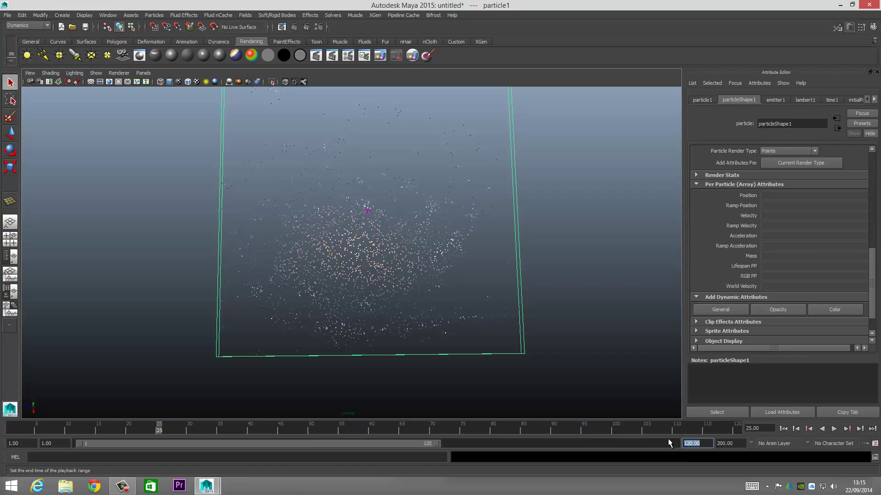
Set the playback range end to frame 500 and replay the particle simulation.
type("500")
key("Return")
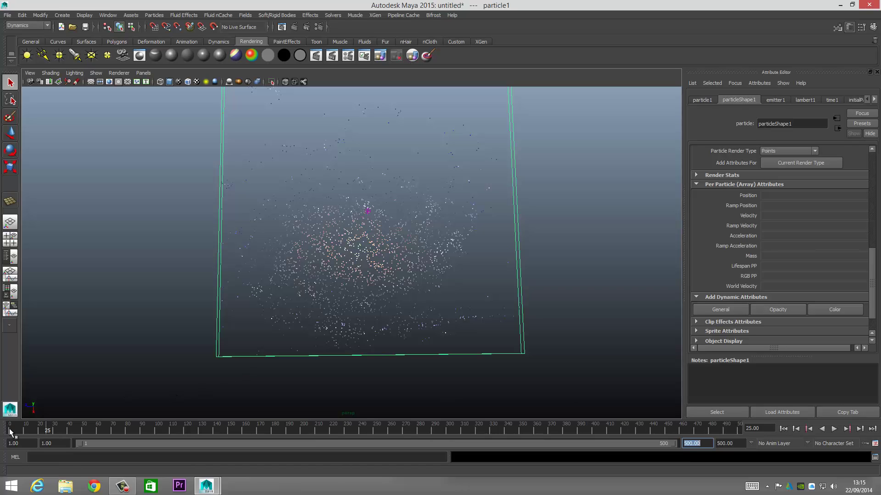
left_click(835, 427)
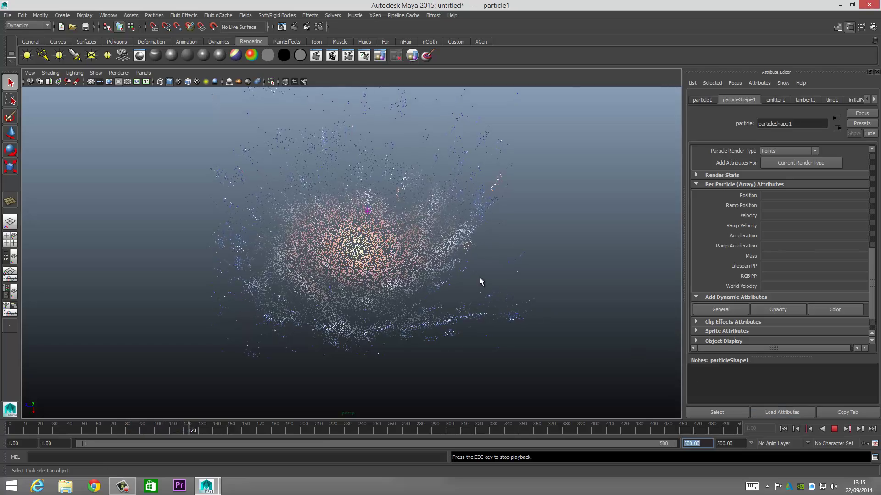
left_click_drag(465, 271, 426, 274, "alt")
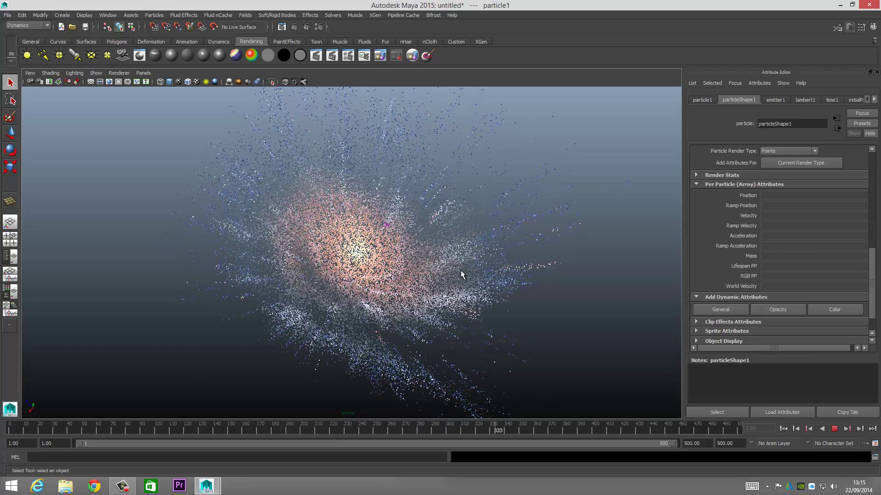
left_click_drag(461, 272, 386, 295, "alt")
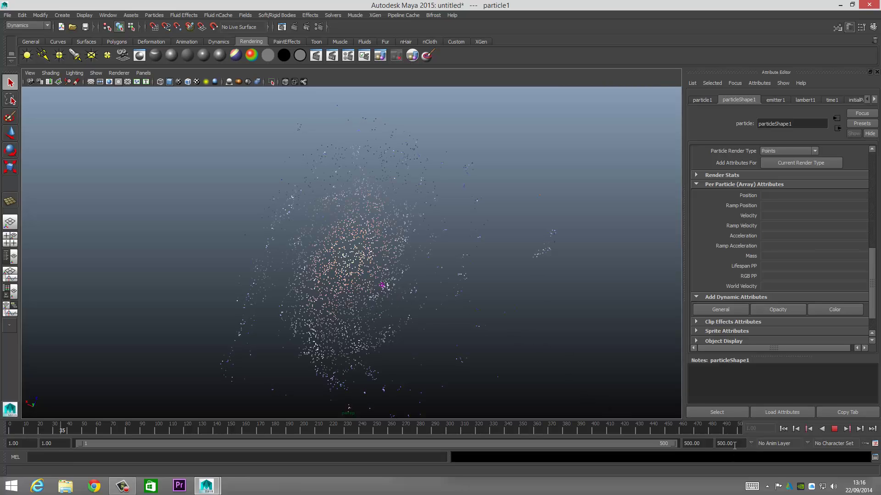
Extend the playback range end to frame 1000.
type("1")
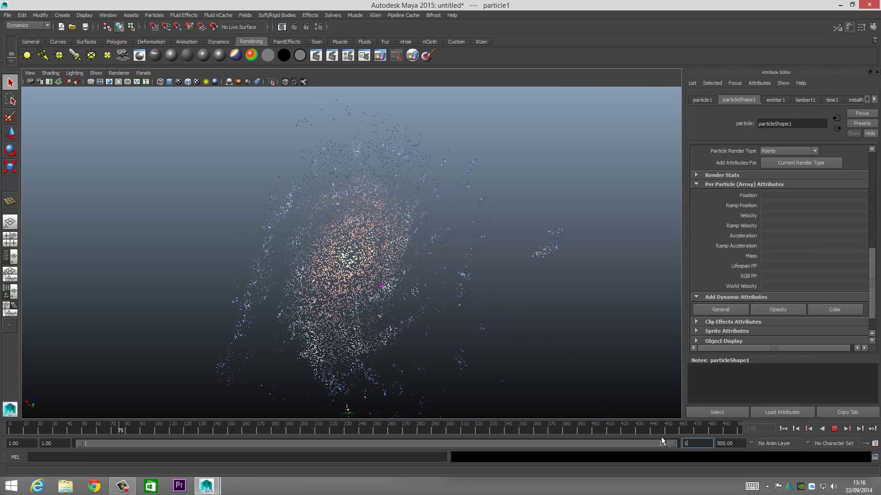
type("000")
key("Return")
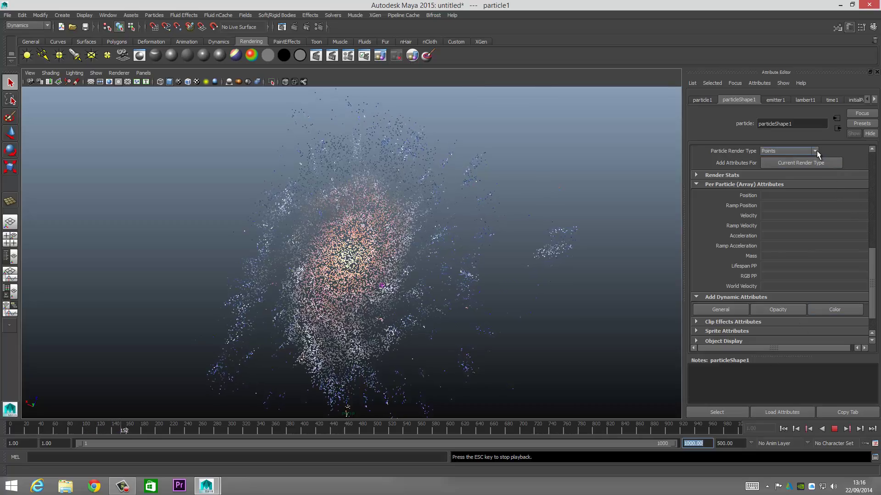
Raise emitter1's emission rate to about 11447 particles per second and inspect the galaxy during playback.
left_click(776, 100)
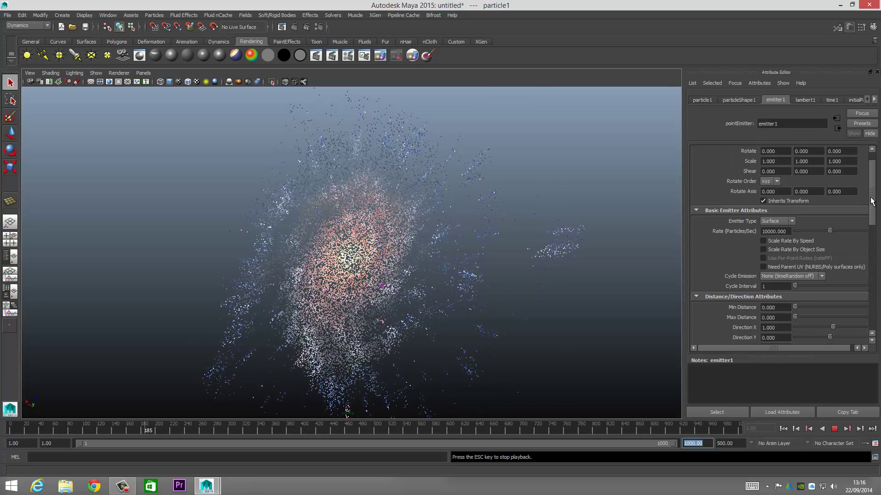
scroll(873, 203, "down", 1)
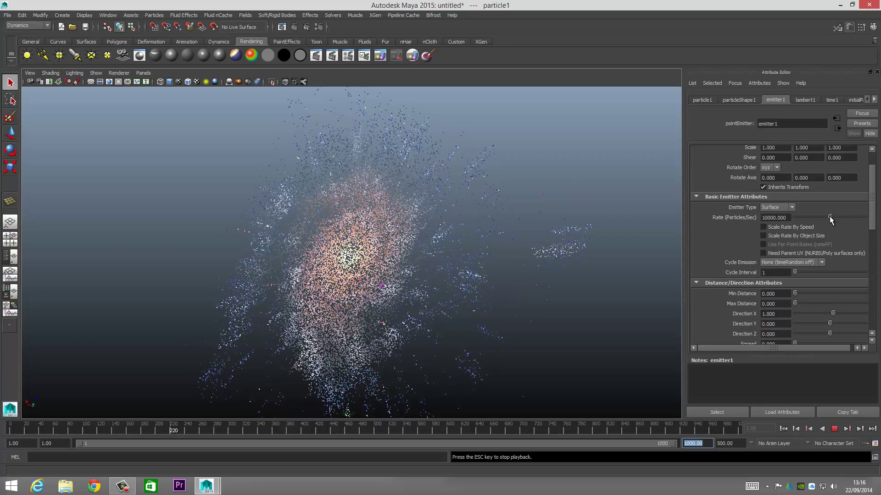
left_click_drag(829, 216, 835, 217)
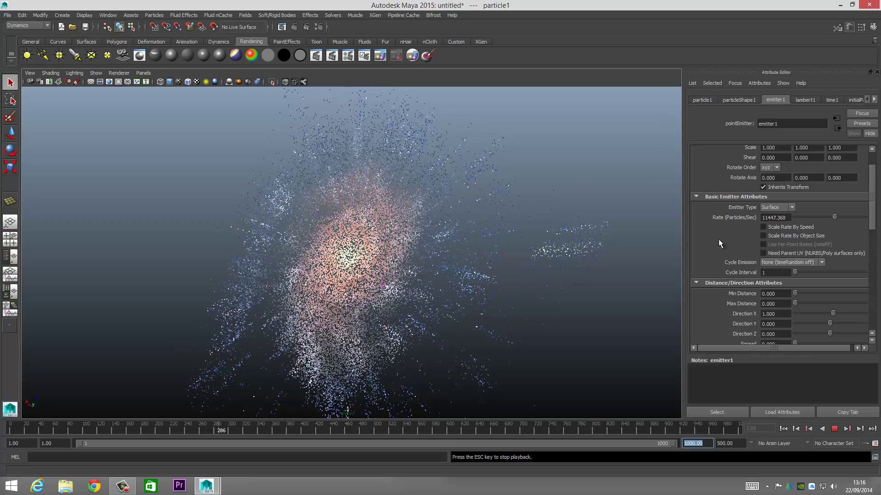
left_click_drag(461, 302, 442, 303, "alt")
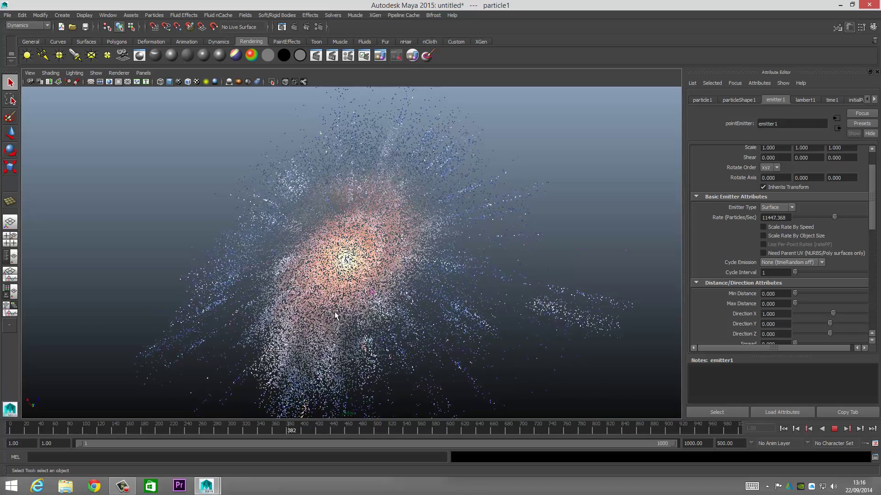
left_click_drag(365, 324, 359, 320, "alt")
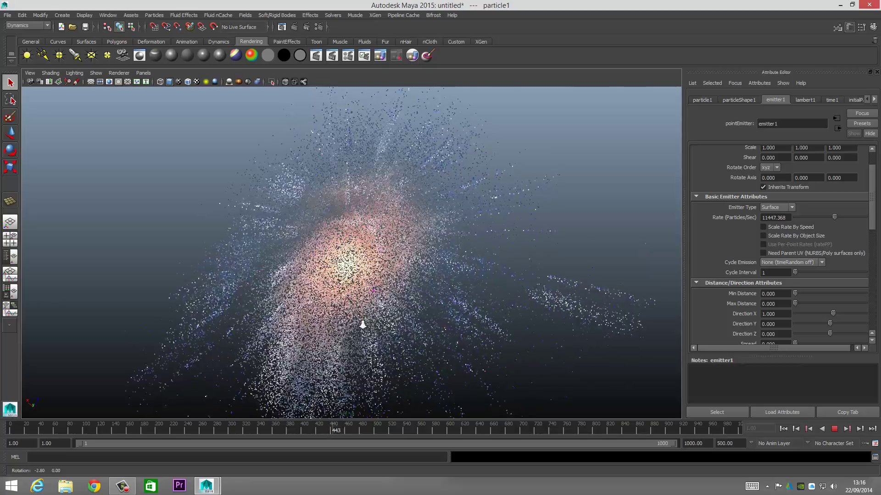
right_click_drag(362, 321, 365, 289, "alt")
left_click_drag(365, 289, 386, 347, "alt")
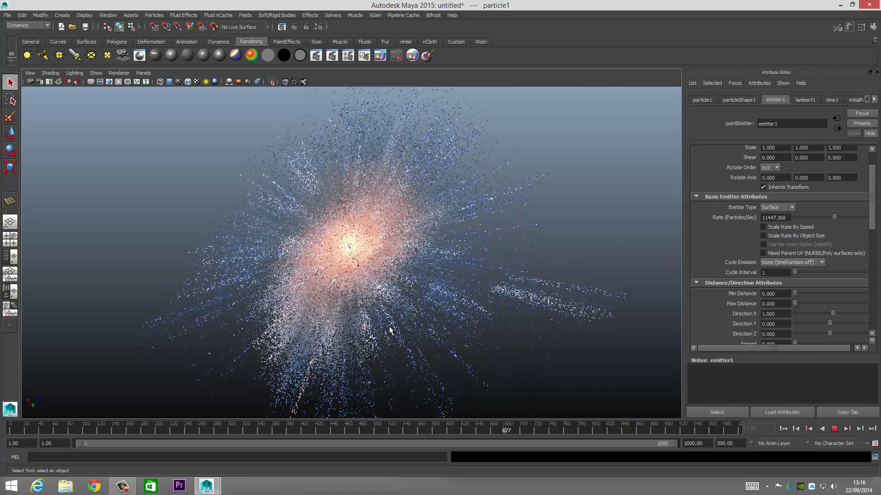
Set emitter1's Min Distance to about 0.592 and Max Distance to about 1.645, and resume playback to inspect the galaxy.
left_click(835, 429)
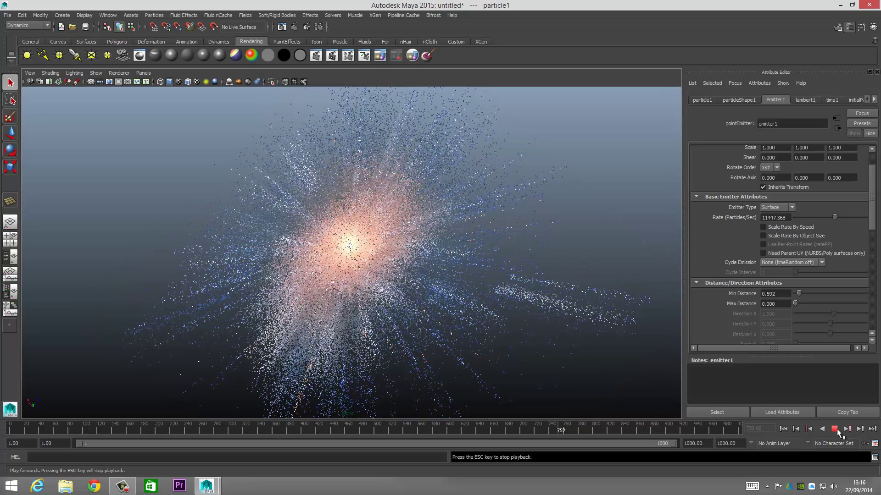
left_click(835, 429)
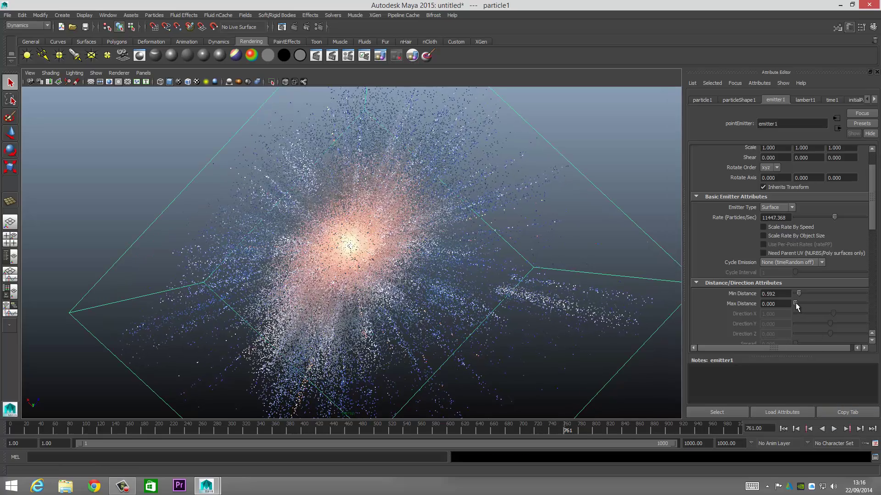
left_click_drag(802, 304, 806, 303)
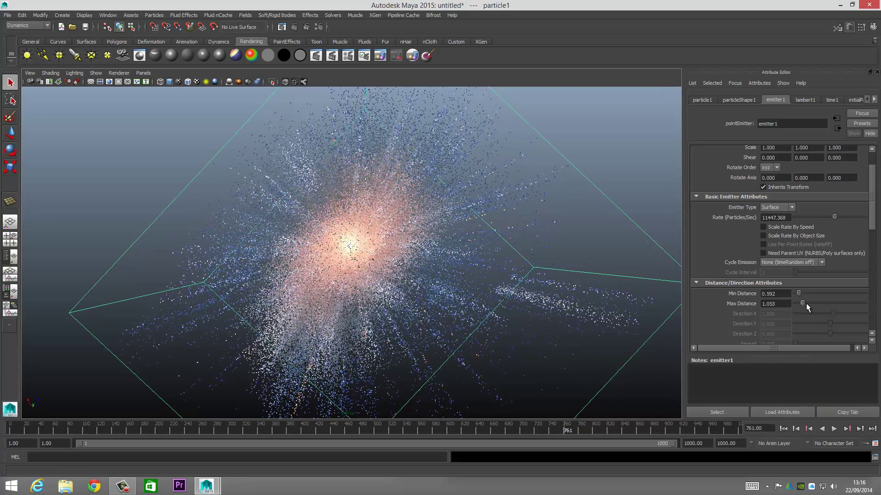
left_click(835, 429)
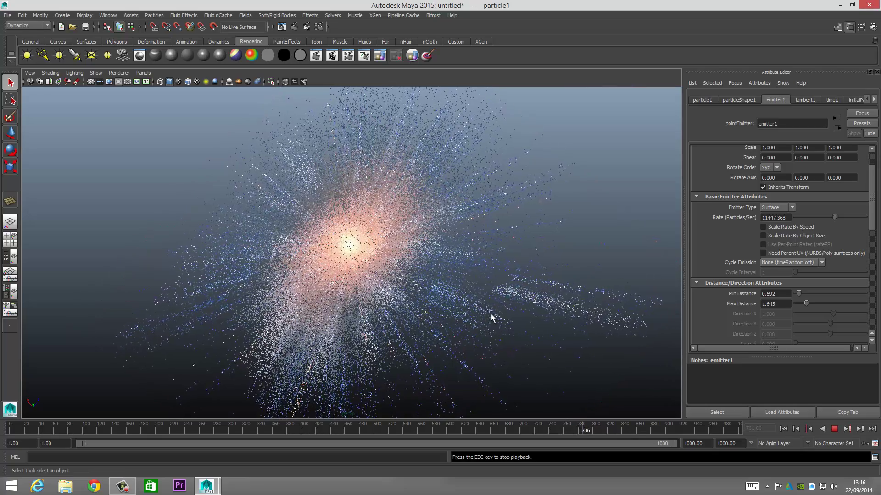
left_click_drag(491, 316, 512, 177, "alt")
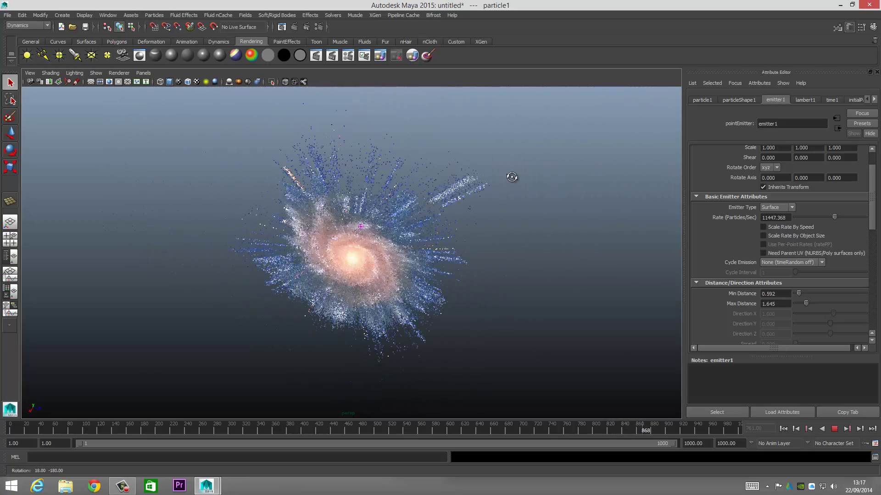
scroll(382, 248, "up", 4)
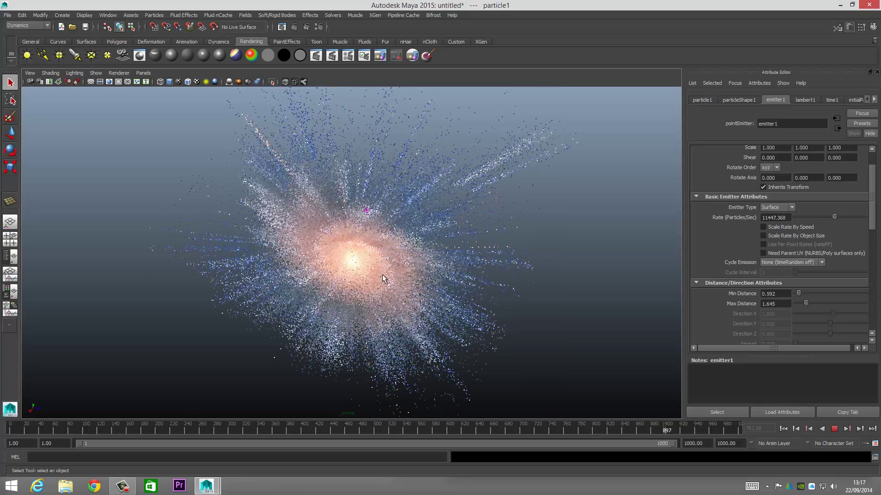
left_click_drag(397, 302, 422, 304, "alt")
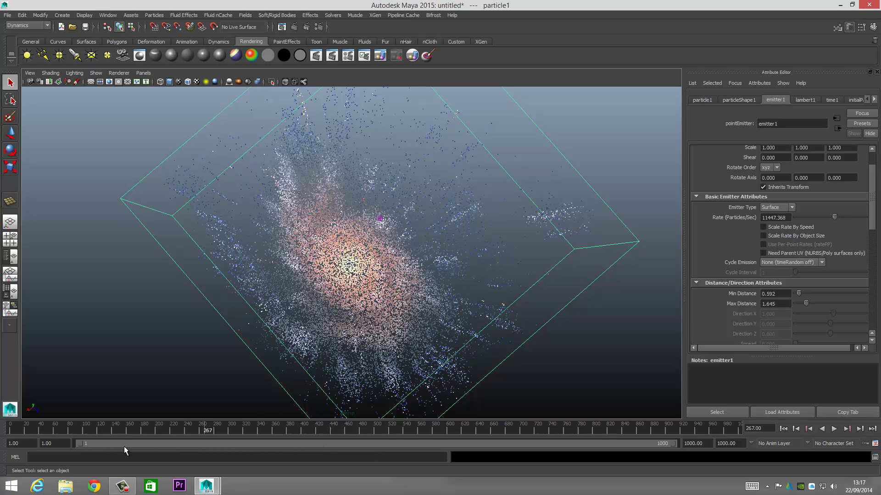
mouse_move(125, 490)
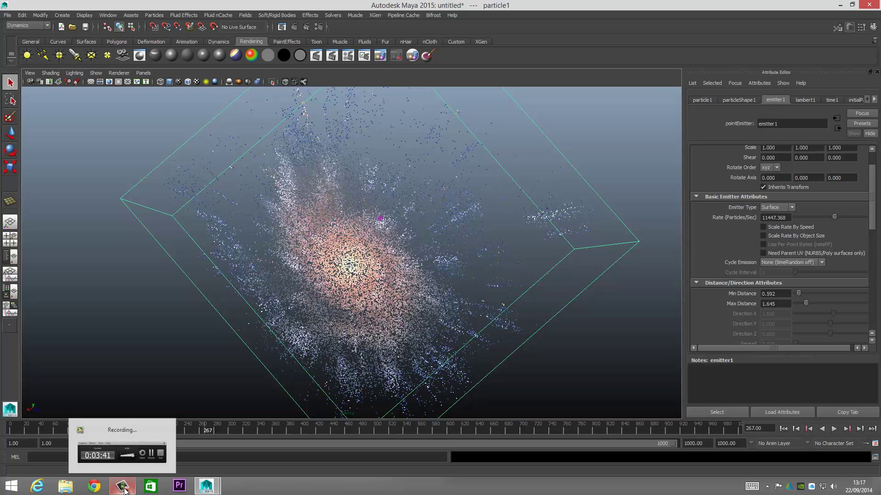
left_click(125, 489)
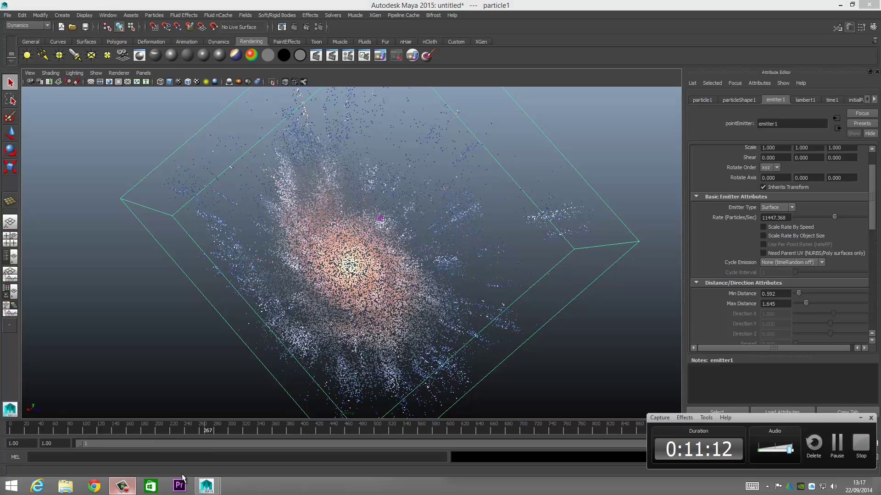